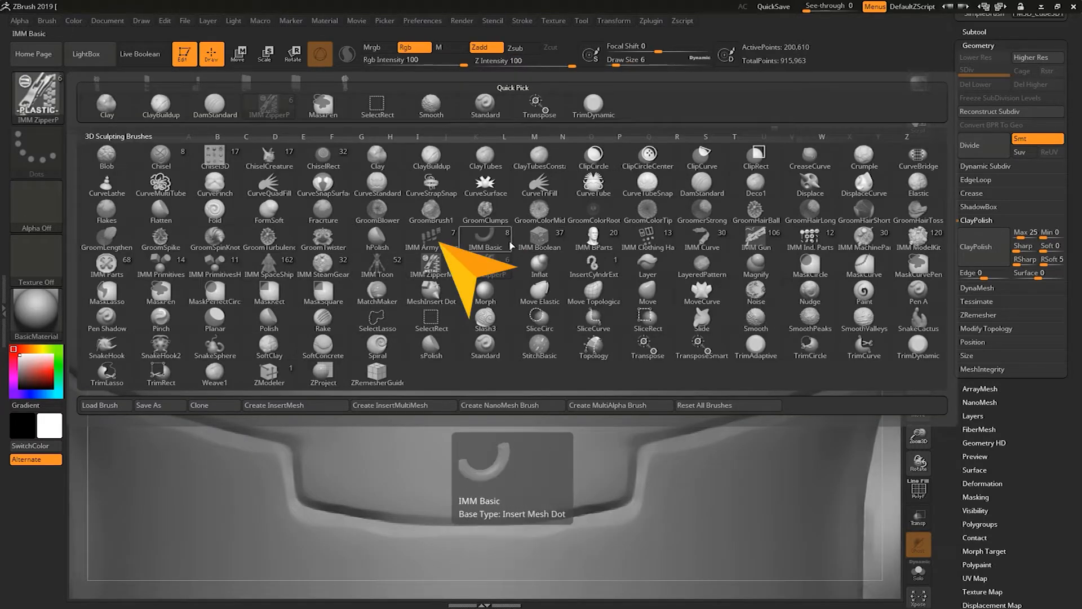
Draw a reinforced hose with the IMM Army Curve brush from the disc beside the helmet to the backpack's round knob.
left_click(436, 243)
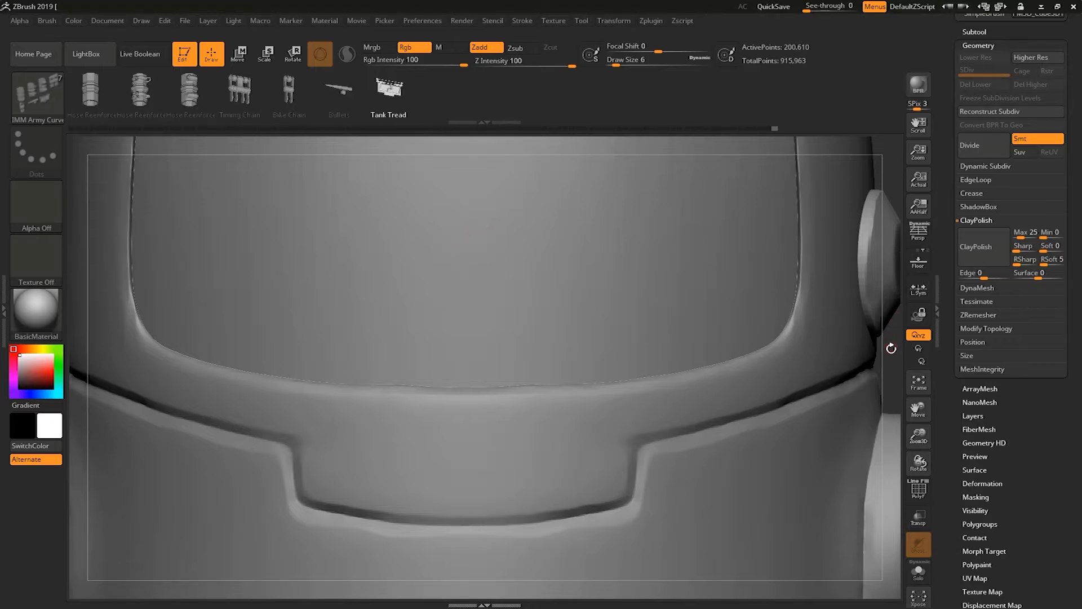
left_click_drag(896, 346, 860, 282, "alt")
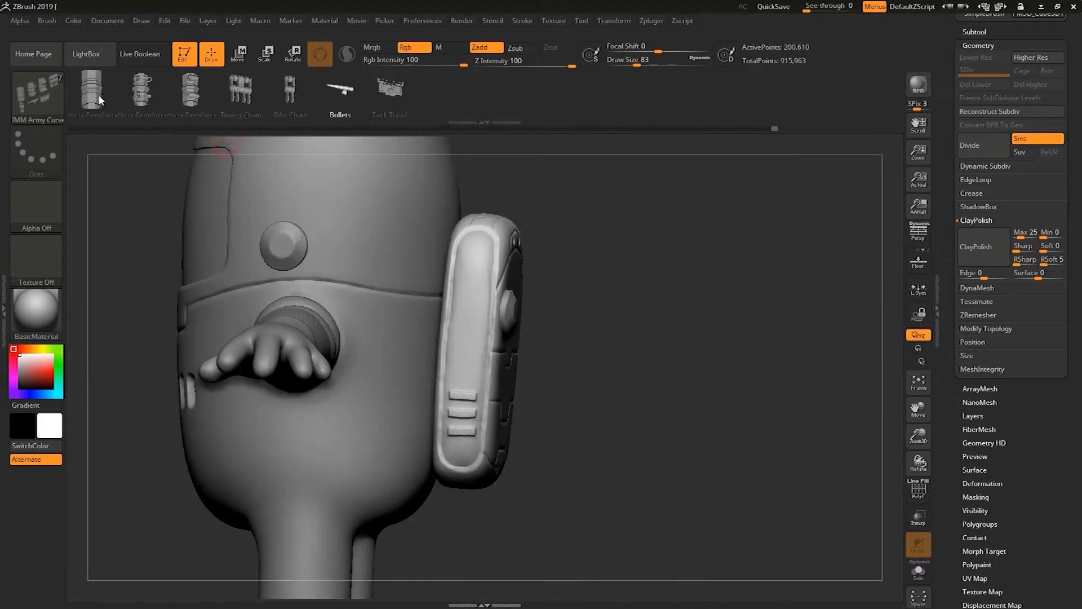
left_click_drag(608, 294, 620, 335)
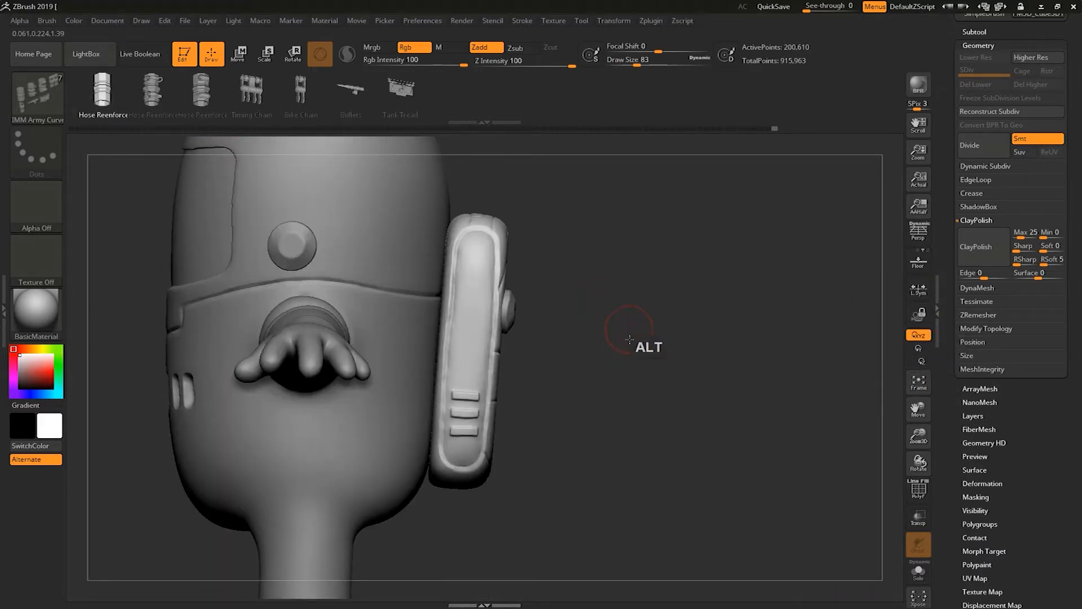
left_click_drag(236, 369, 246, 364)
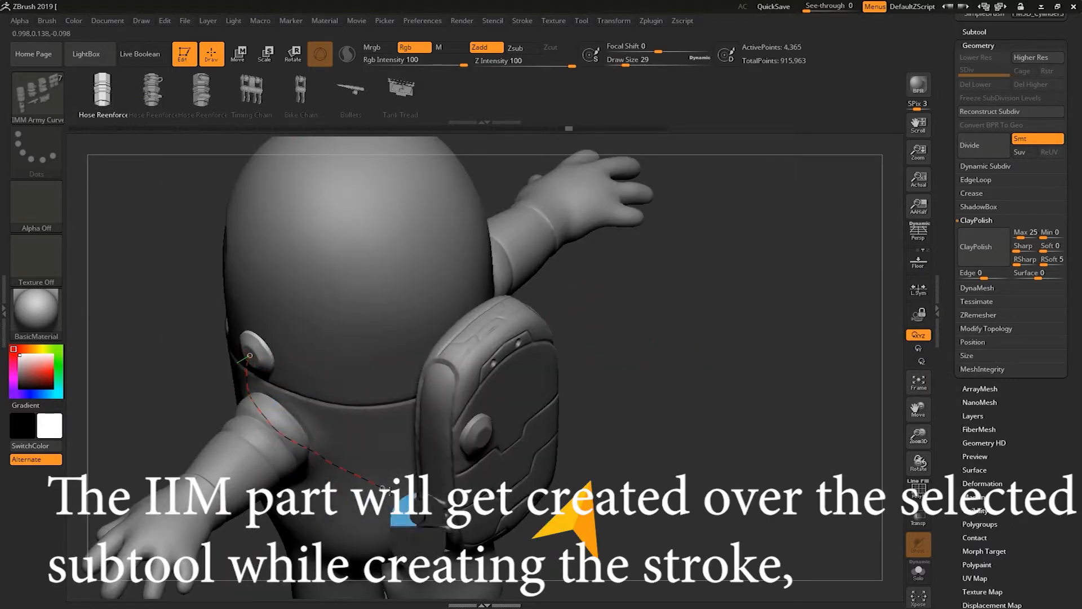
left_click_drag(389, 490, 490, 443)
Pull the ends of the hose's curve towards the helmet-side disc and the backpack knob.
mouse_move(665, 316)
left_mouse_down("alt")
mouse_move(691, 283)
mouse_move(693, 333)
left_mouse_up("alt")
left_click_drag(302, 428, 310, 392)
left_click_drag(147, 463, 242, 479)
left_click_drag(737, 297, 722, 243, "alt")
mouse_move(483, 420)
left_mouse_down()
mouse_move(510, 404)
mouse_move(484, 422)
left_mouse_up()
left_click_drag(637, 350, 570, 316)
left_click_drag(245, 329, 285, 317)
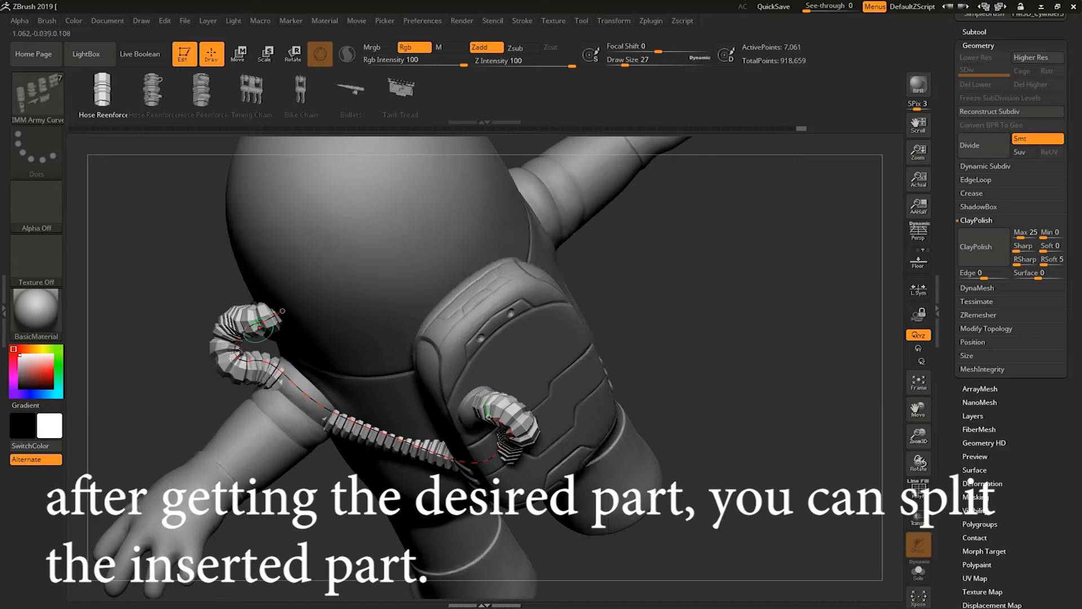
Try bending the hose's curve around the shoulder, and undo the change.
left_click_drag(665, 315, 733, 299)
left_click_drag(242, 338, 272, 310)
left_click_drag(665, 338, 755, 304)
left_click_drag(586, 282, 568, 249, "alt")
left_click_drag(665, 271, 716, 248)
left_click_drag(625, 65, 645, 66)
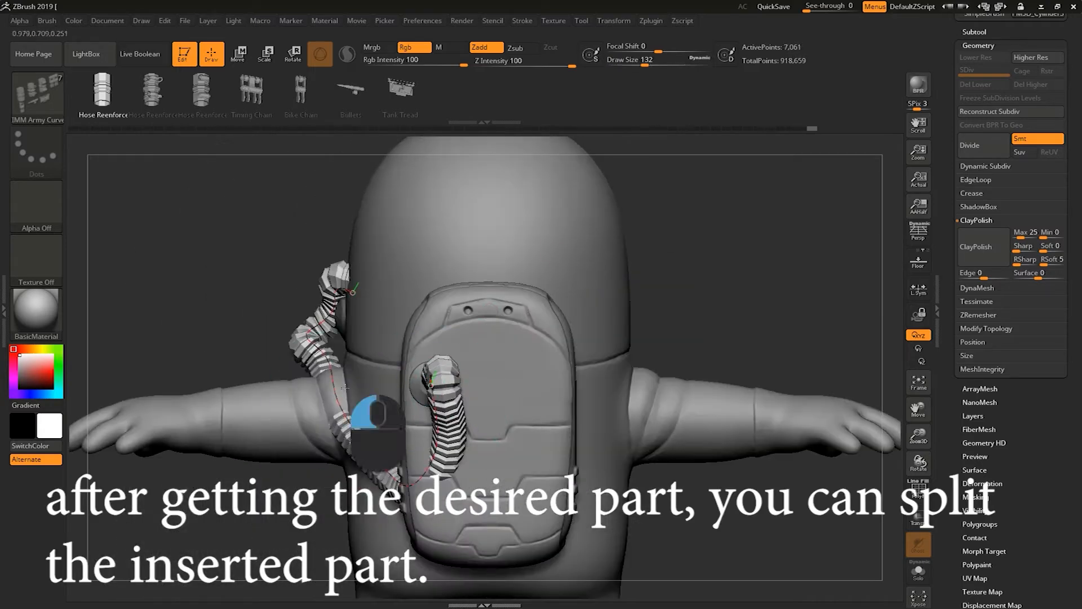
left_click_drag(733, 305, 631, 316)
left_click_drag(326, 429, 339, 410)
key("ctrl+z")
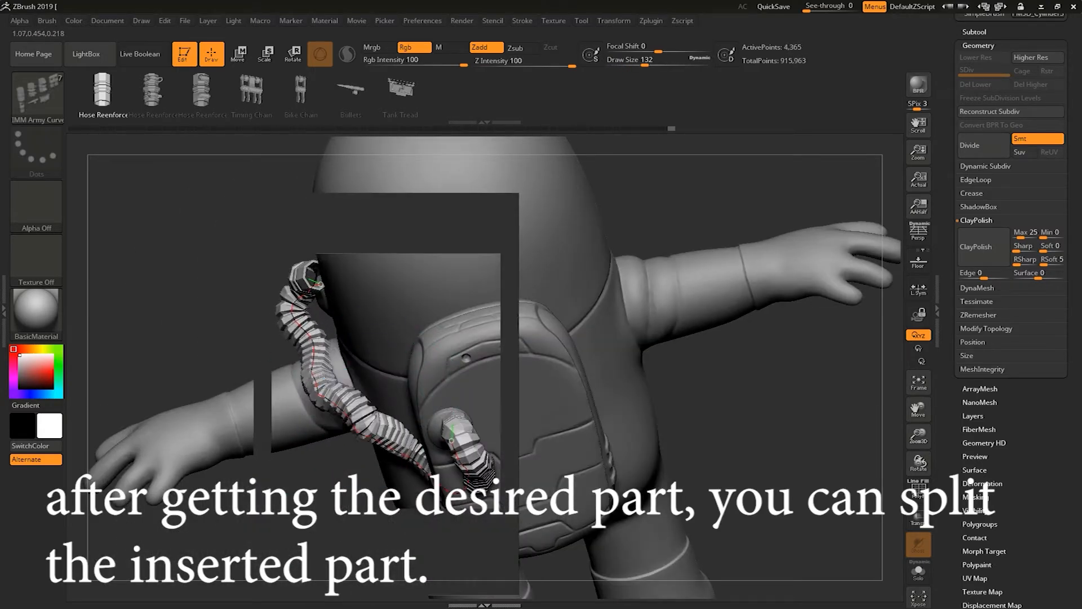
Reshape the hose behind the arm and pull its two ends closer to the backpack knob and the helmet-side disc.
left_click_drag(415, 468, 403, 479)
mouse_move(331, 496)
left_mouse_down()
mouse_move(555, 490)
mouse_move(575, 467)
left_mouse_up()
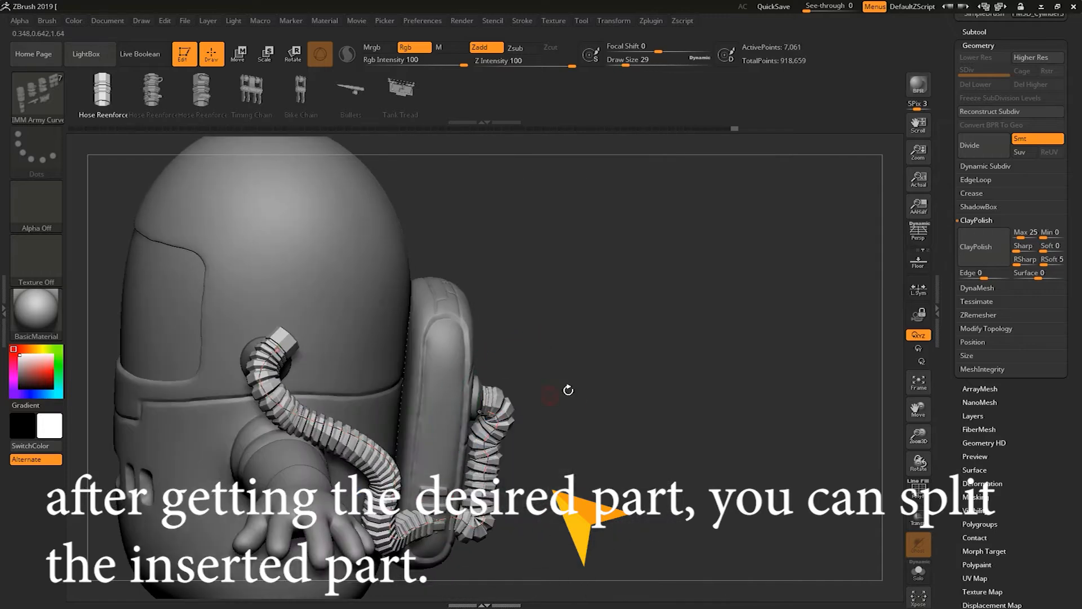
left_click_drag(620, 361, 598, 451)
left_click_drag(496, 415, 480, 406)
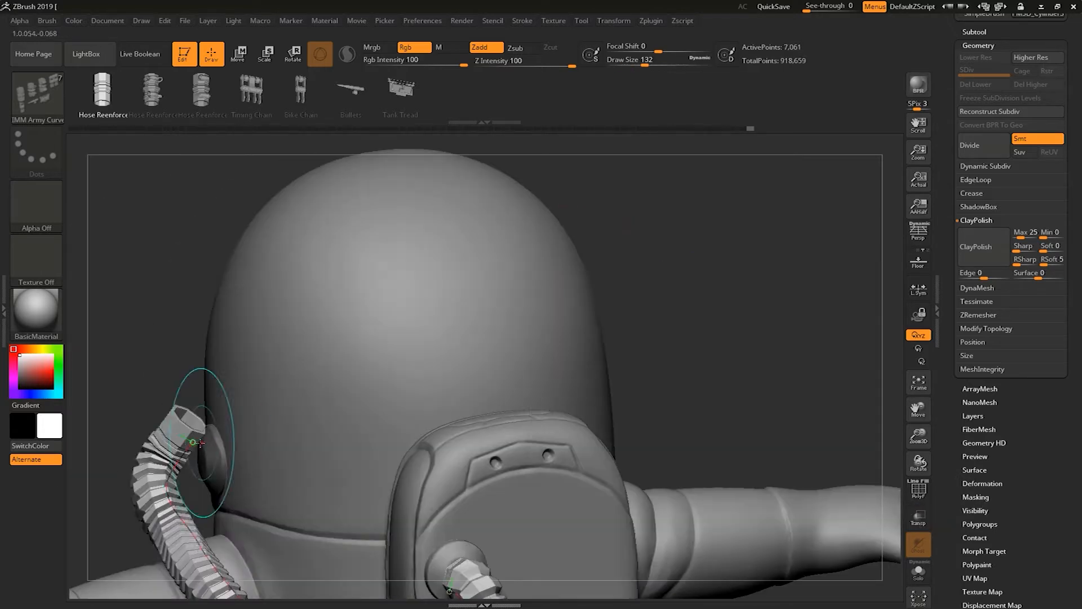
left_click_drag(201, 443, 311, 368)
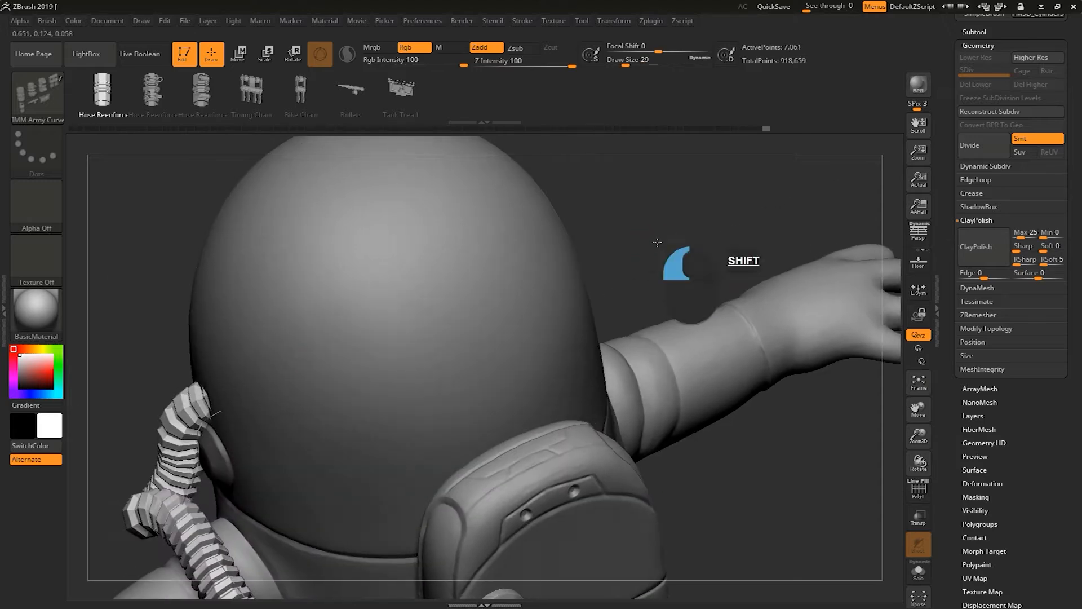
Adjust the hose's loop below the arm and pull its rear end up to the backpack knob.
left_click_drag(681, 253, 385, 342, "shift")
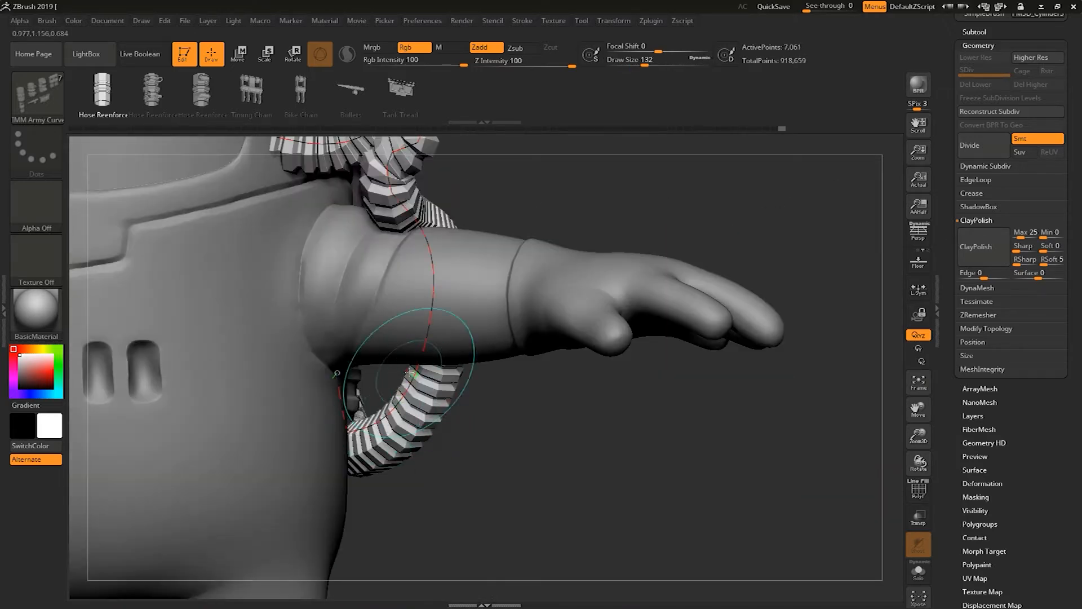
left_click_drag(423, 459, 372, 456)
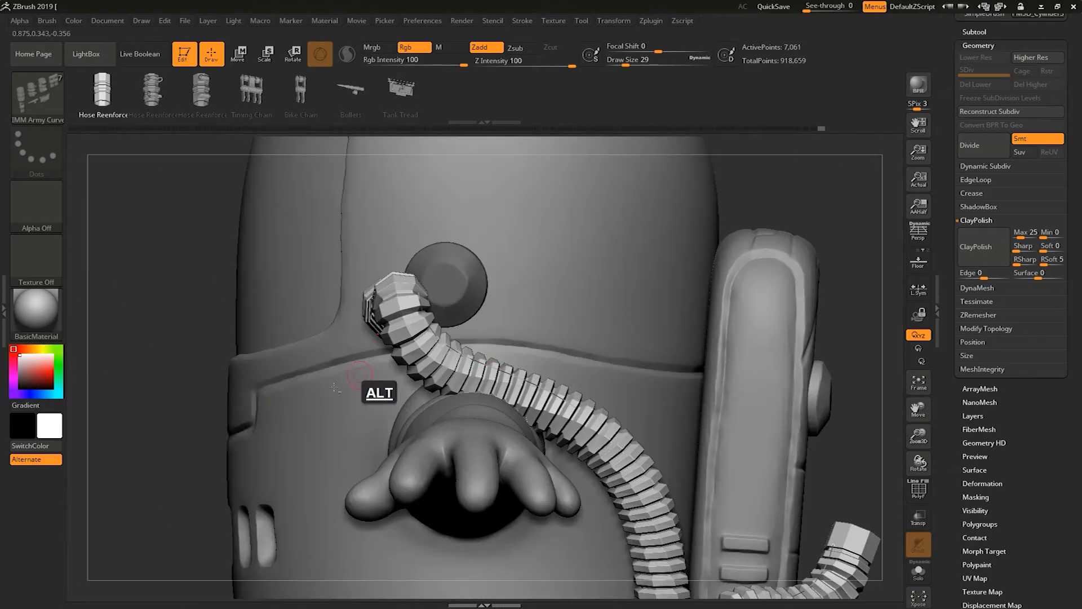
left_click_drag(380, 387, 561, 337)
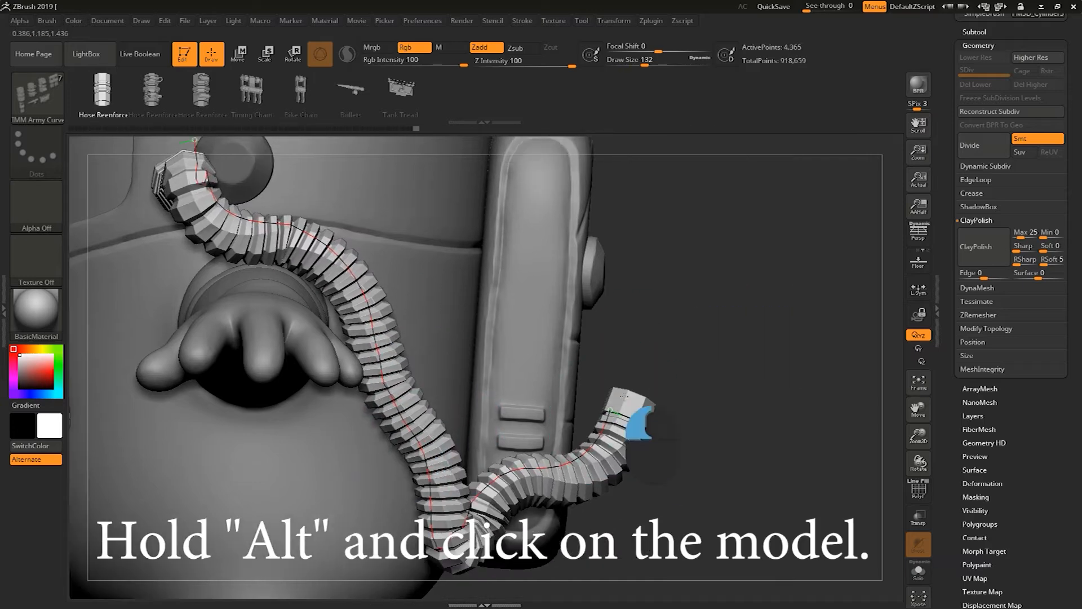
left_click_drag(700, 298, 676, 282)
left_click(387, 251, "alt")
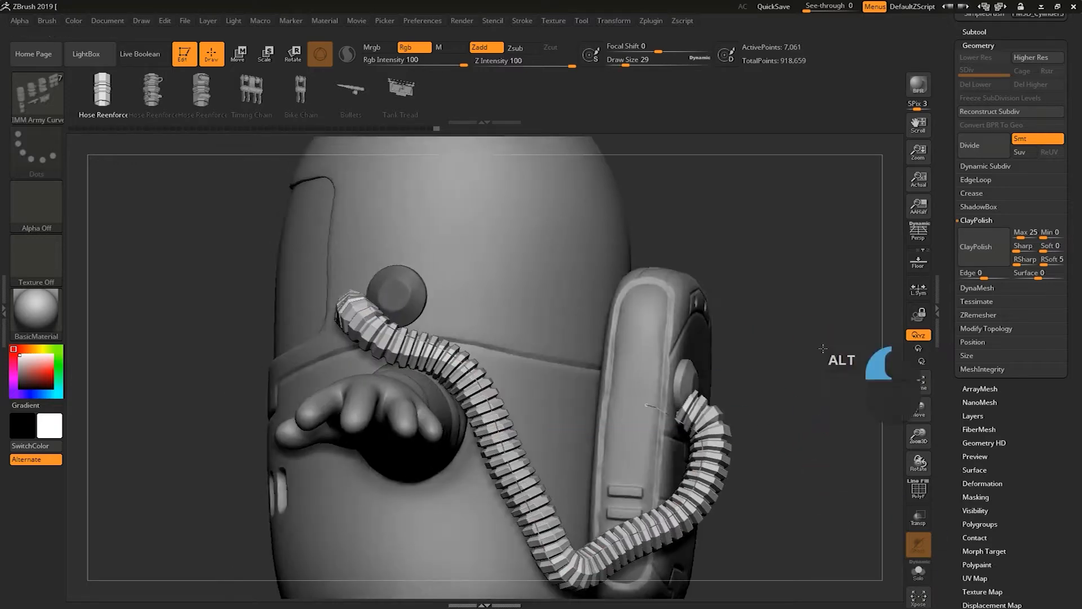
Adjust the draw size and update the hose along its curve.
mouse_move(823, 341)
left_mouse_down("alt")
mouse_move(757, 309)
mouse_move(601, 336)
left_mouse_up("alt")
key("s")
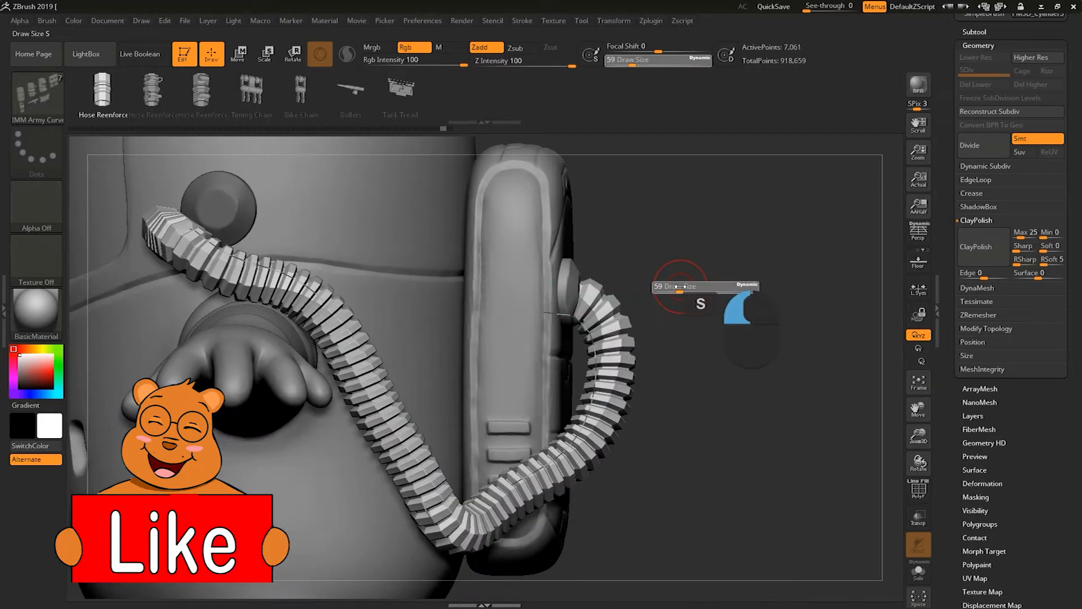
left_click_drag(681, 287, 694, 287)
left_click(564, 357)
left_click(564, 330)
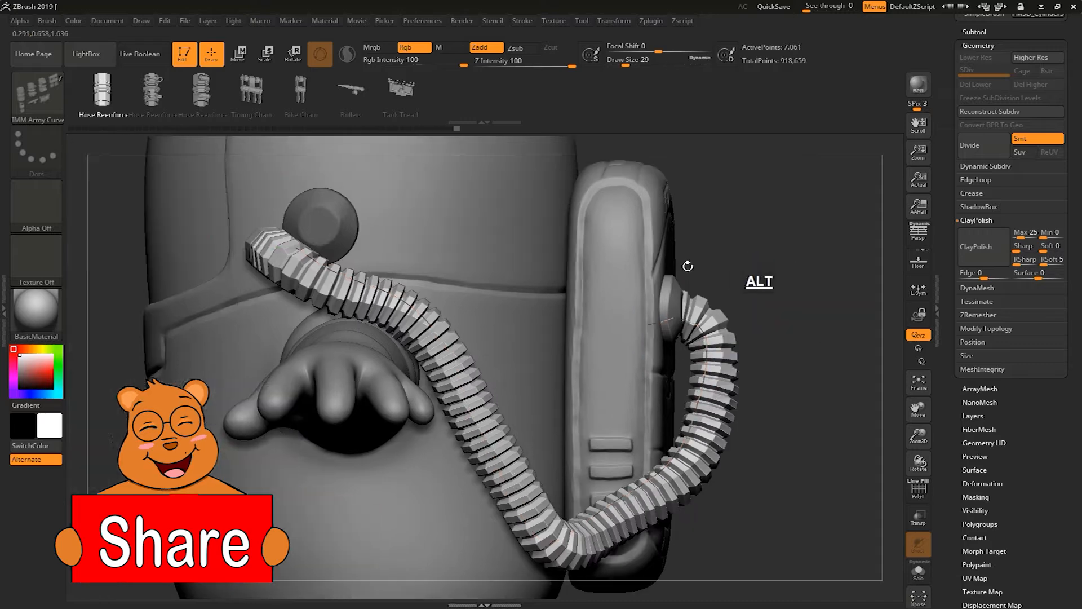
left_click_drag(322, 285, 321, 249)
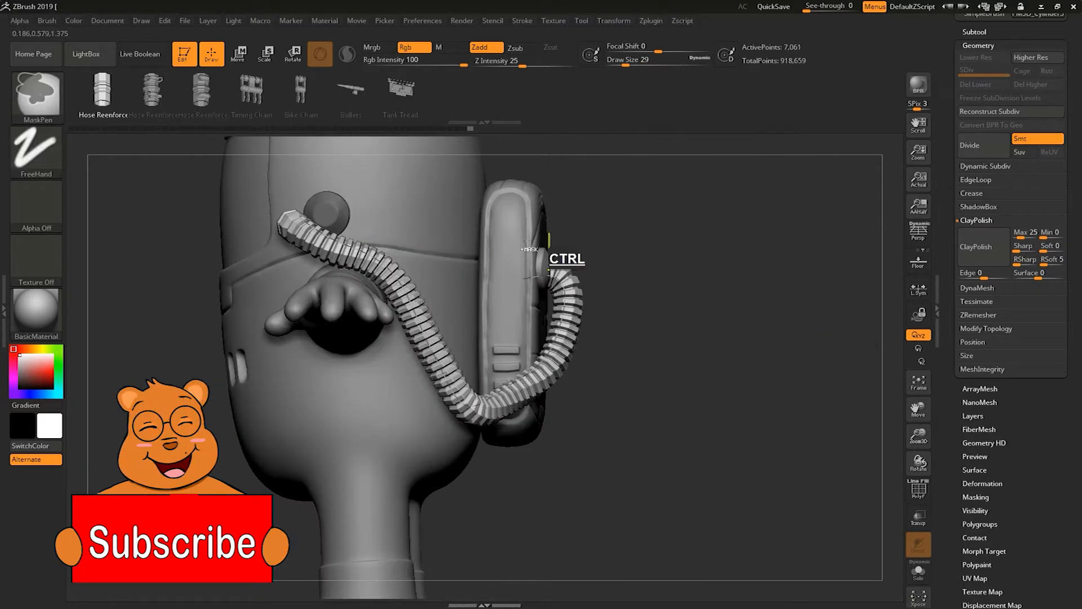
key("ctrl+z")
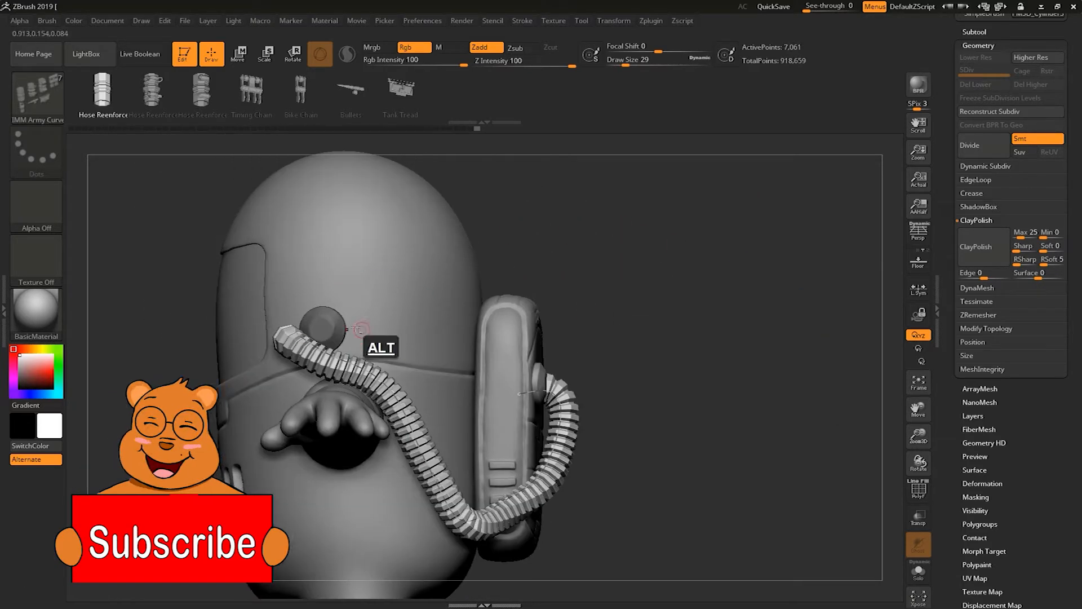
Set the draw size to 7 and release the finished hose from its editing curve.
key("s")
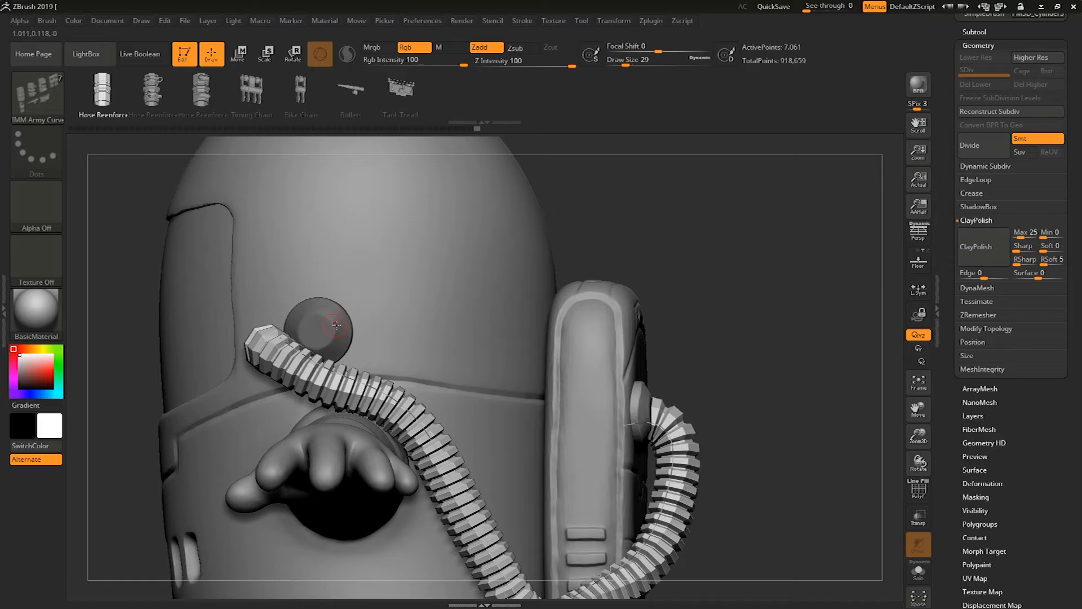
key("s")
left_click_drag(726, 254, 650, 285)
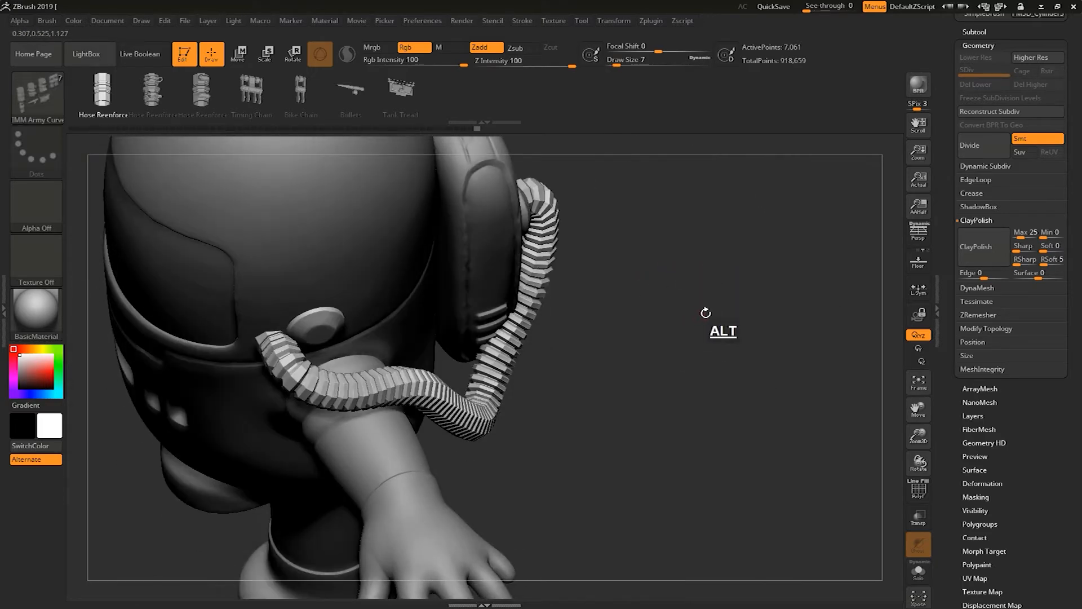
left_click_drag(703, 311, 710, 321)
key("ctrl+z")
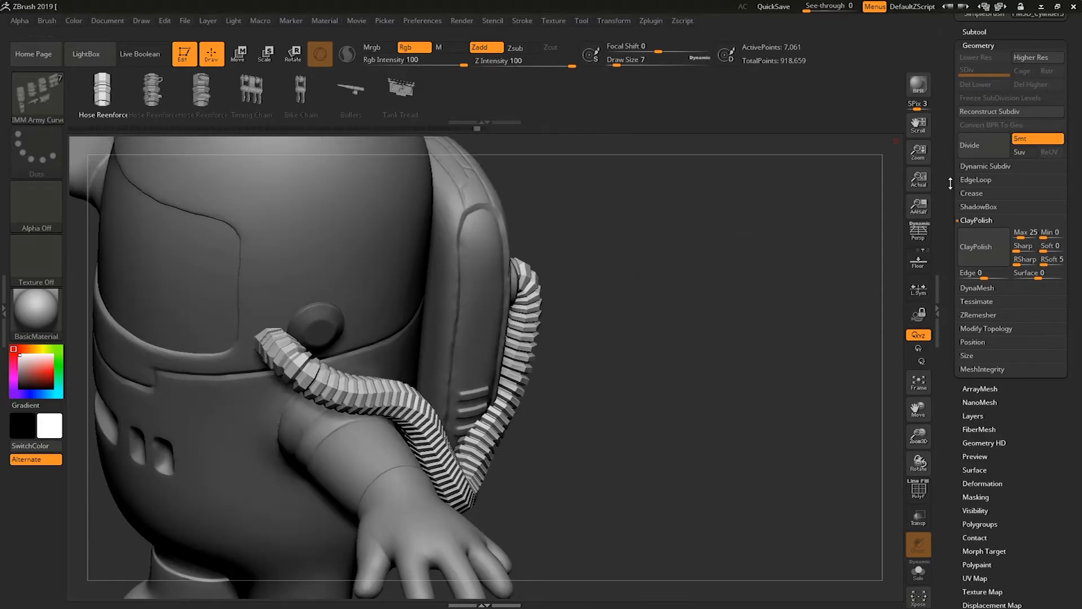
Split the unmasked points of the active subtool so the inserted hose becomes a separate subtool.
left_click(978, 46)
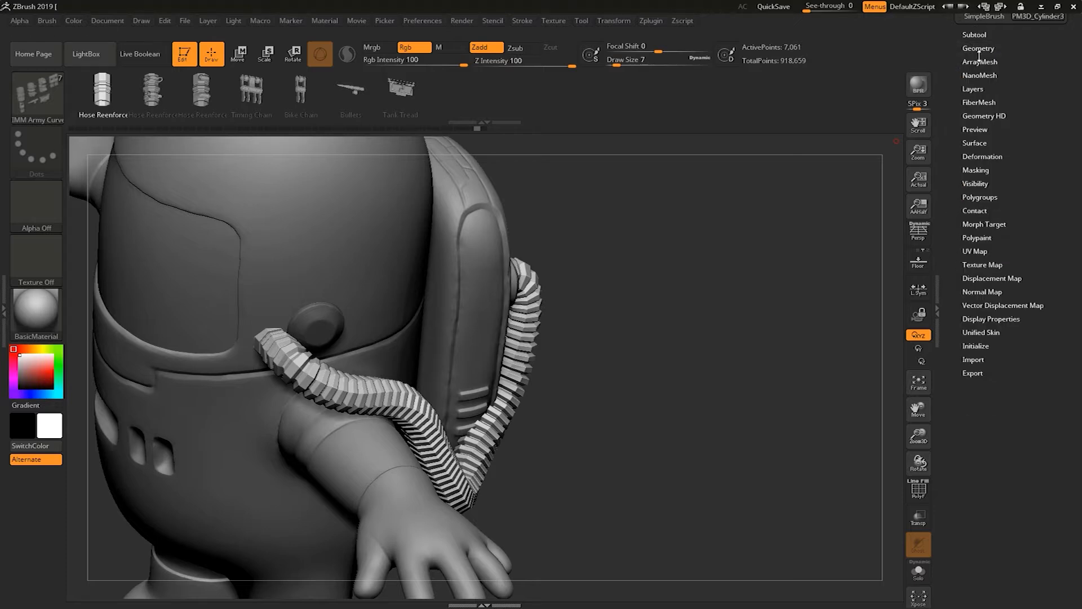
left_click(973, 35)
left_click(969, 361)
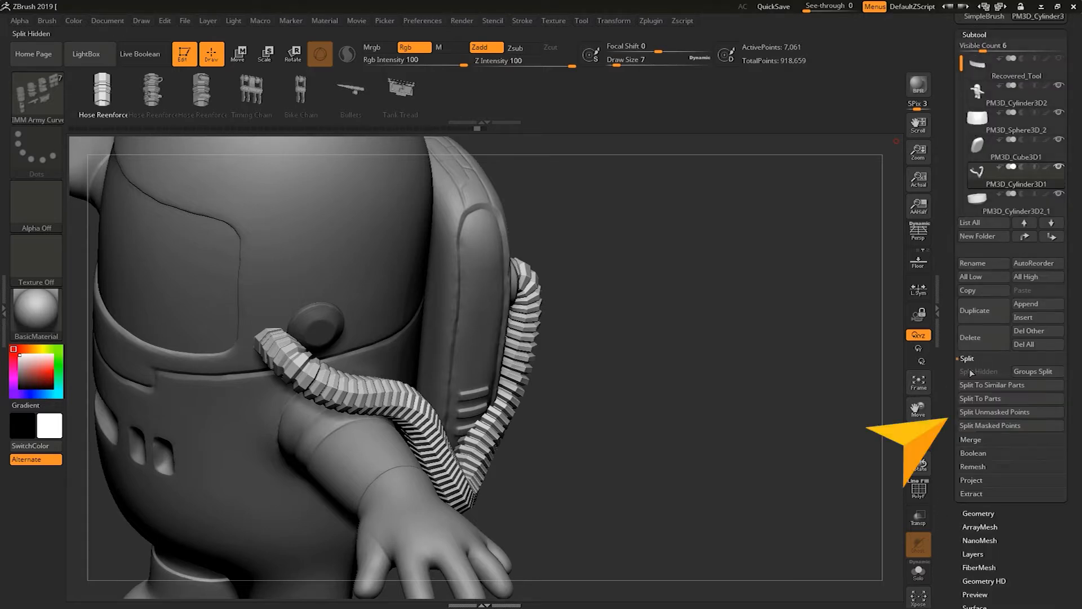
left_click(980, 413)
Switch to the Move brush, make the hose the active subtool and set the draw size to 620.
left_click_drag(801, 417, 797, 374)
key("b")
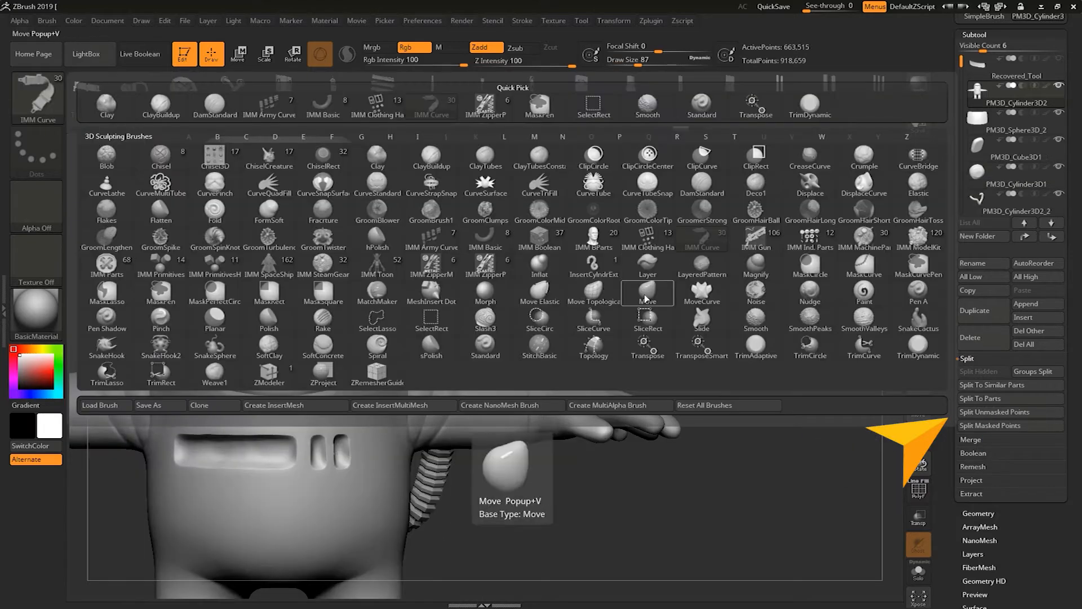
left_click(594, 288)
left_click_drag(645, 333, 626, 366, "alt")
left_click(490, 361, "alt")
key("s")
left_click_drag(428, 382, 445, 383)
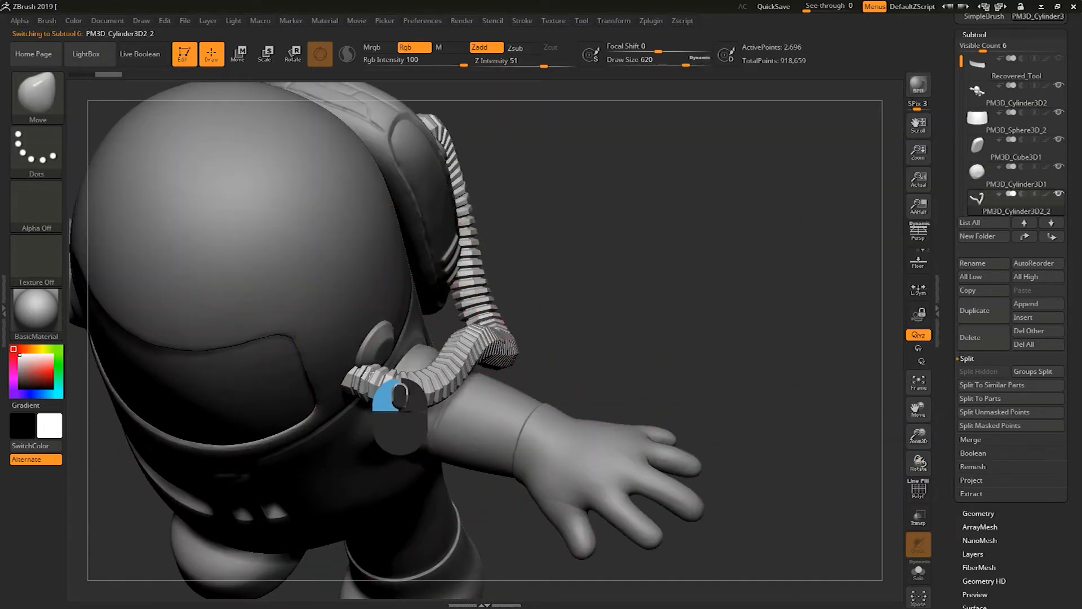
Move the hose's front end so it plugs into the centre of the disc beside the helmet.
left_click_drag(581, 324, 586, 265)
left_click_drag(389, 403, 364, 394)
left_click_drag(637, 270, 597, 349)
left_click_drag(394, 395, 380, 387)
mouse_move(676, 338)
left_mouse_down()
mouse_move(705, 263)
mouse_move(694, 339)
left_mouse_up()
left_click_drag(355, 413, 395, 360)
left_click_drag(359, 421, 372, 405)
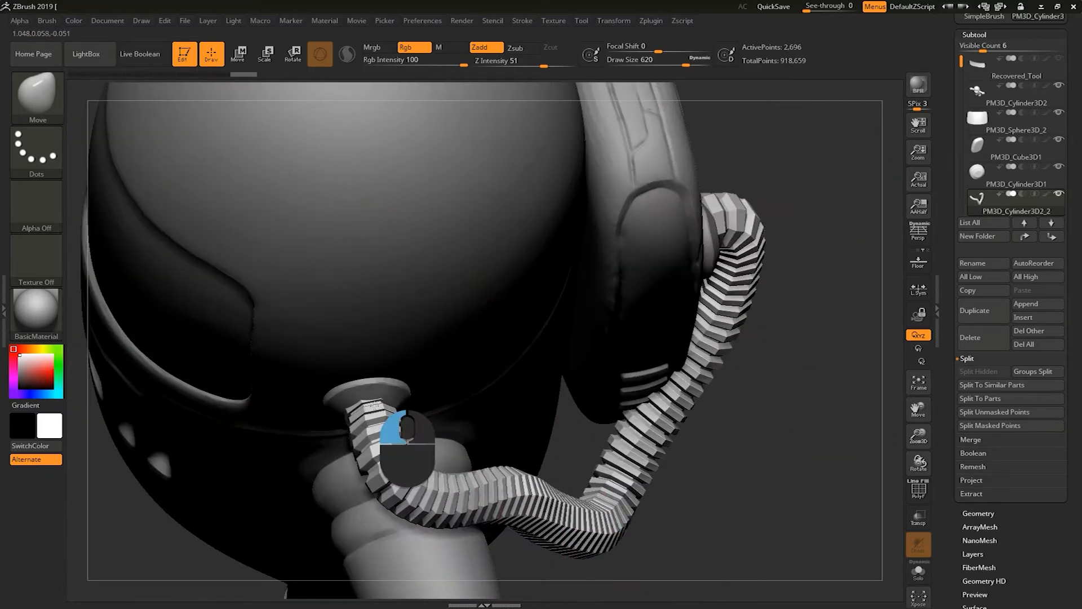
Bend the hose above the arm and align its rear end straight with the backpack knob.
left_click_drag(791, 400, 733, 349)
left_click_drag(360, 438, 409, 493)
mouse_move(783, 496)
left_mouse_down()
mouse_move(712, 365)
mouse_move(738, 229)
left_mouse_up()
left_click_drag(446, 332, 439, 323)
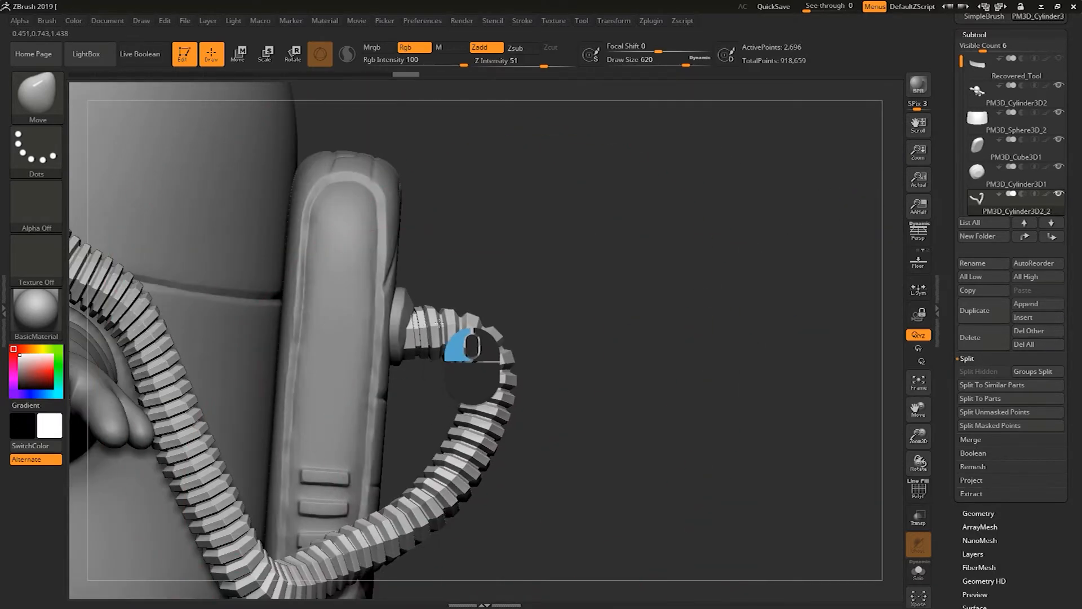
left_click_drag(555, 287, 460, 320)
mouse_move(569, 253)
left_mouse_down("alt")
mouse_move(580, 242)
mouse_move(610, 278)
mouse_move(614, 261)
mouse_move(696, 234)
mouse_move(683, 254)
left_mouse_up("alt")
key("s")
left_click_drag(682, 254, 673, 274, "shift")
Make the helmet-side disc the active subtool and centre the scale gizmo on it.
mouse_move(541, 250)
left_mouse_down()
mouse_move(578, 249)
mouse_move(636, 220)
left_mouse_up()
key("s")
mouse_move(636, 220)
left_mouse_down()
mouse_move(603, 219)
mouse_move(640, 246)
mouse_move(649, 274)
left_mouse_up()
left_click_drag(648, 274, 640, 299, "alt")
left_click(499, 218, "alt")
key("d")
left_click(501, 201)
key("e")
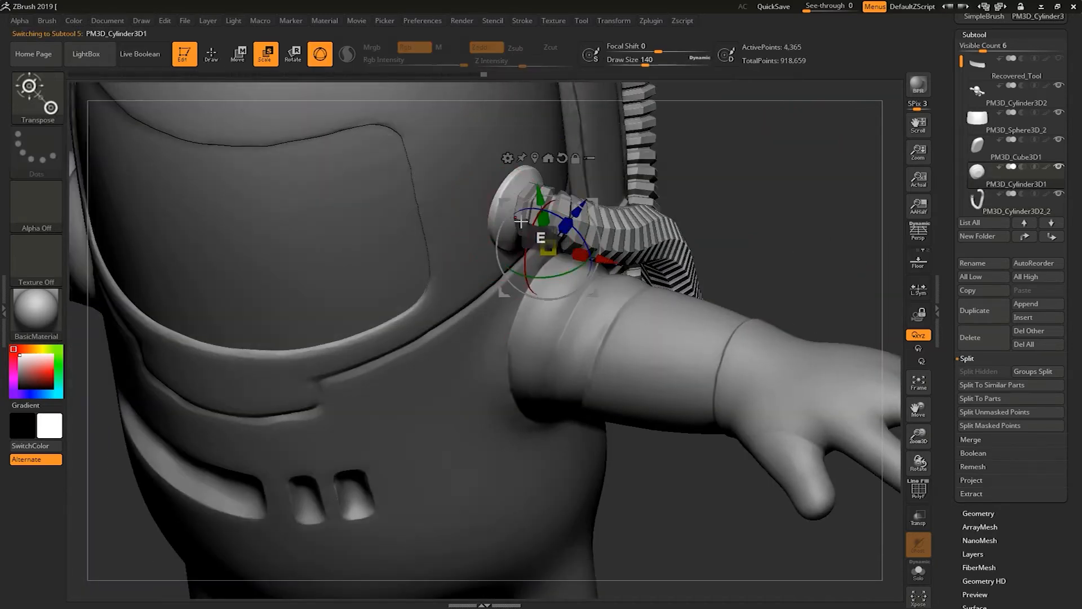
left_click(534, 159)
Scale and reposition the helmet-side disc so it fits around the hose's front end.
left_click_drag(592, 203, 551, 213, "shift")
left_click_drag(620, 213, 663, 226)
left_click_drag(541, 222, 564, 239)
left_click_drag(637, 225, 575, 205, "shift")
left_click_drag(750, 220, 690, 225)
left_click_drag(539, 197, 532, 189)
Make the backpack's round knob the active subtool, then scale it and shift it to fit the hose's rear end.
left_click_drag(835, 194, 693, 186)
left_click_drag(835, 198, 845, 242, "alt")
left_click(541, 307, "alt")
left_click(508, 232, "alt")
left_click_drag(213, 285, 315, 289)
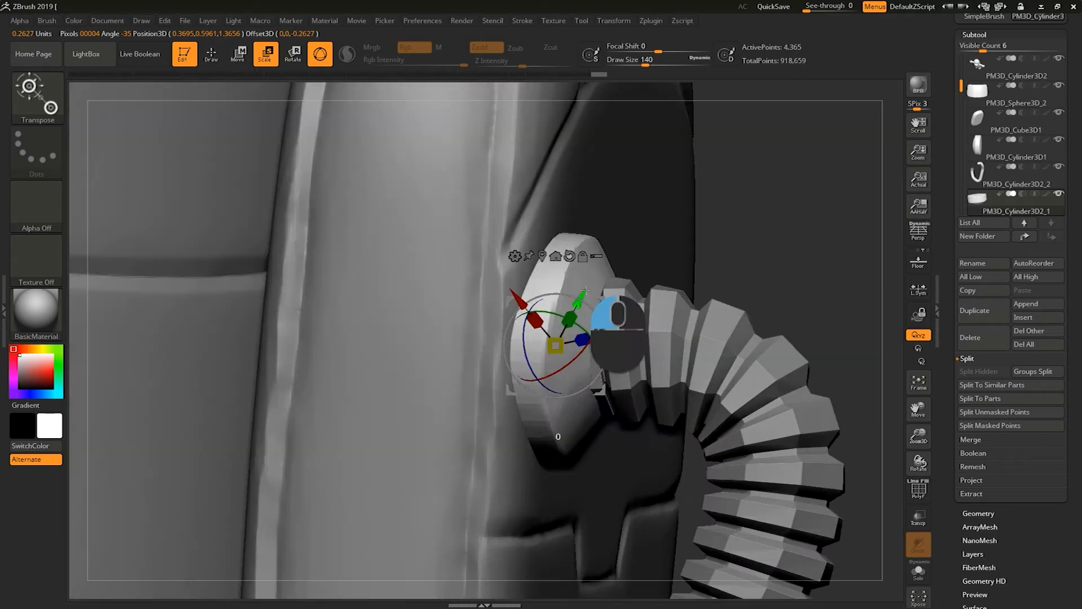
left_click_drag(733, 243, 730, 186, "alt")
key("q")
left_click_drag(665, 277, 718, 278)
key("w")
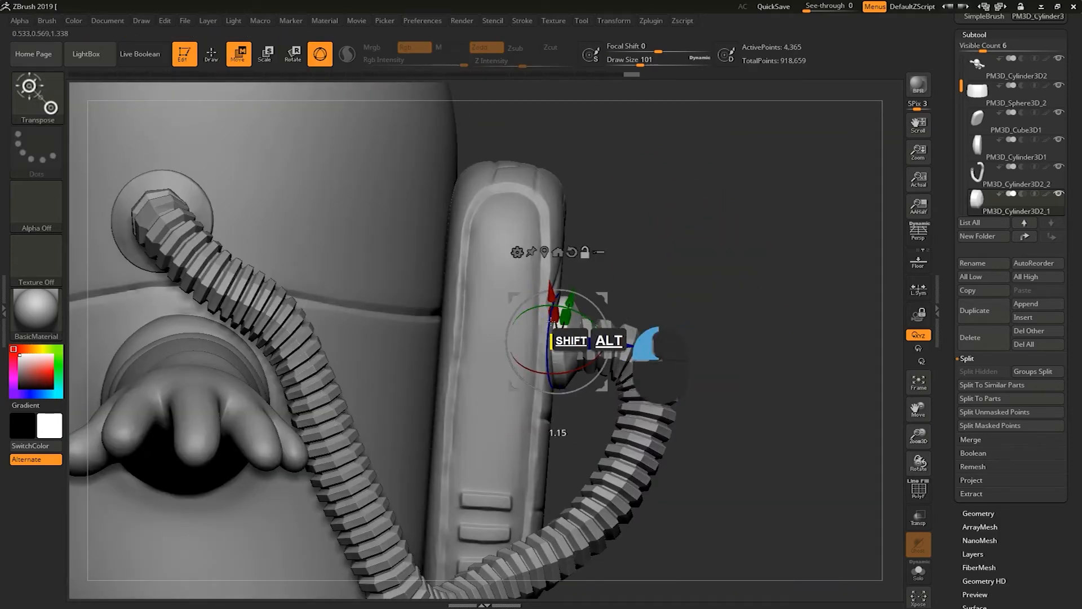
left_click_drag(585, 340, 583, 340)
Leave the transform gizmo and make the astronaut's body the active subtool.
left_click_drag(648, 274, 733, 277)
left_click_drag(733, 315, 727, 289, "alt")
key("q")
left_click_drag(705, 226, 739, 223)
mouse_move(727, 197)
left_mouse_down("alt")
mouse_move(733, 248)
mouse_move(728, 169)
left_mouse_up("alt")
key("s")
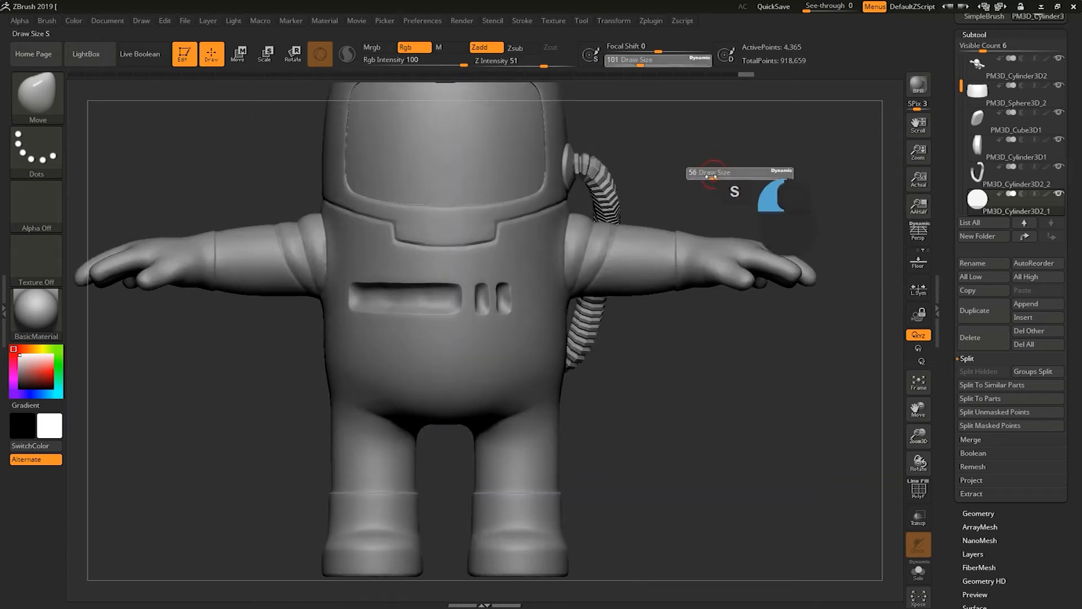
left_click_drag(725, 225, 677, 225)
left_click(394, 253, "alt")
Load the IMM ModelKit brush and choose its Circular_10 part.
key("s")
left_click(37, 96)
left_click(864, 266)
left_click(37, 96)
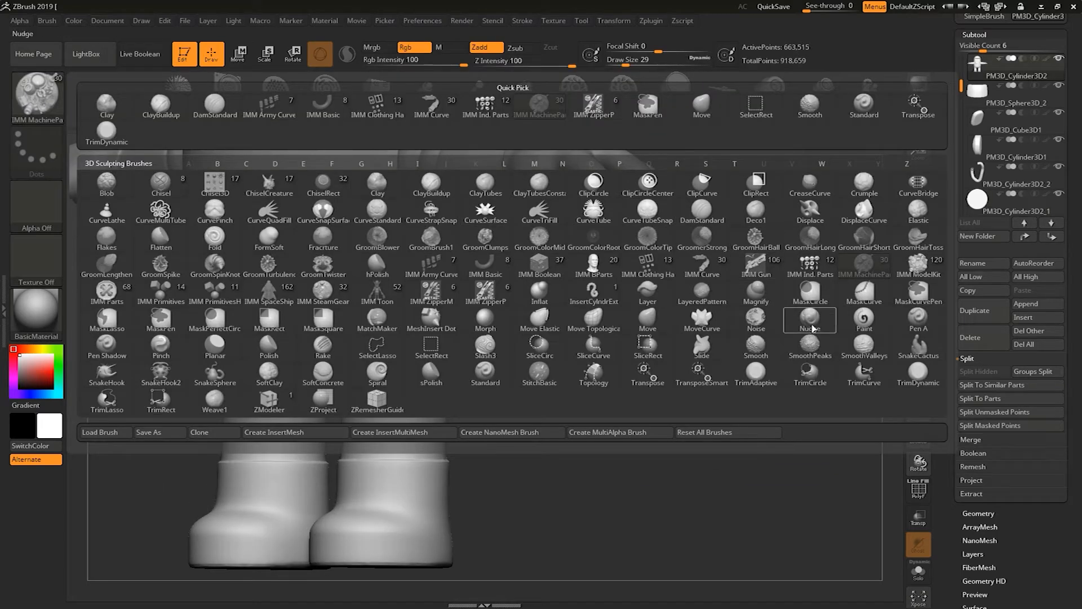
left_click(918, 269)
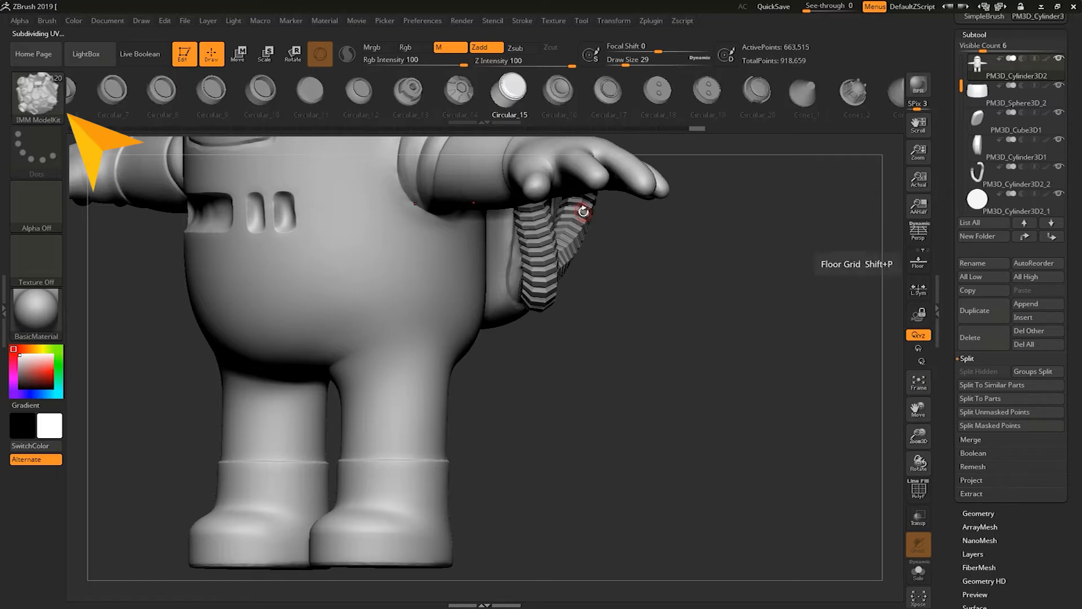
mouse_move(570, 110)
left_mouse_down()
mouse_move(812, 110)
mouse_move(666, 109)
left_mouse_up()
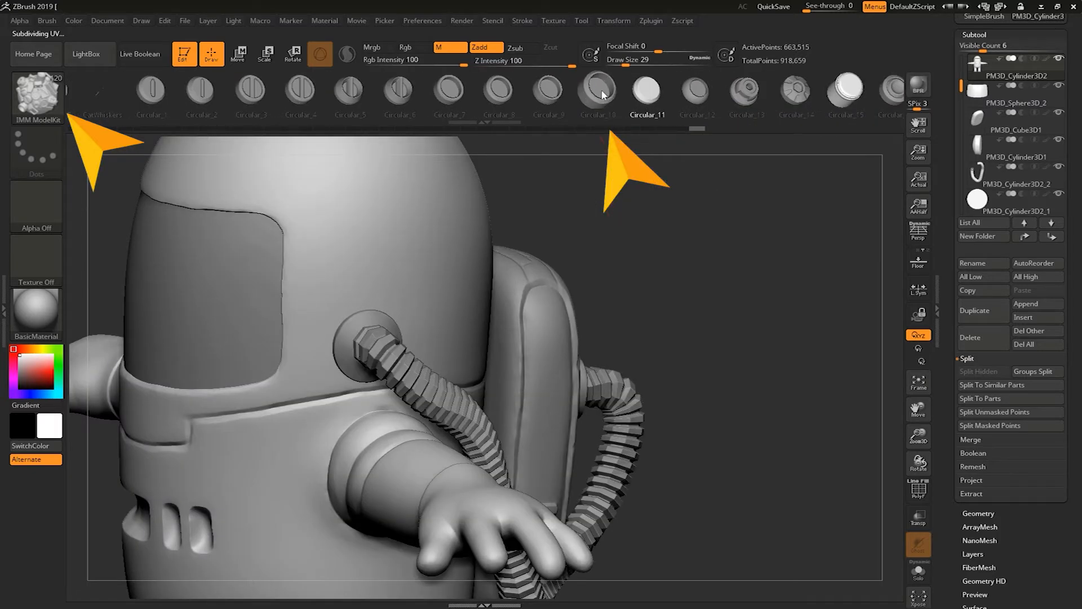
left_click(601, 92)
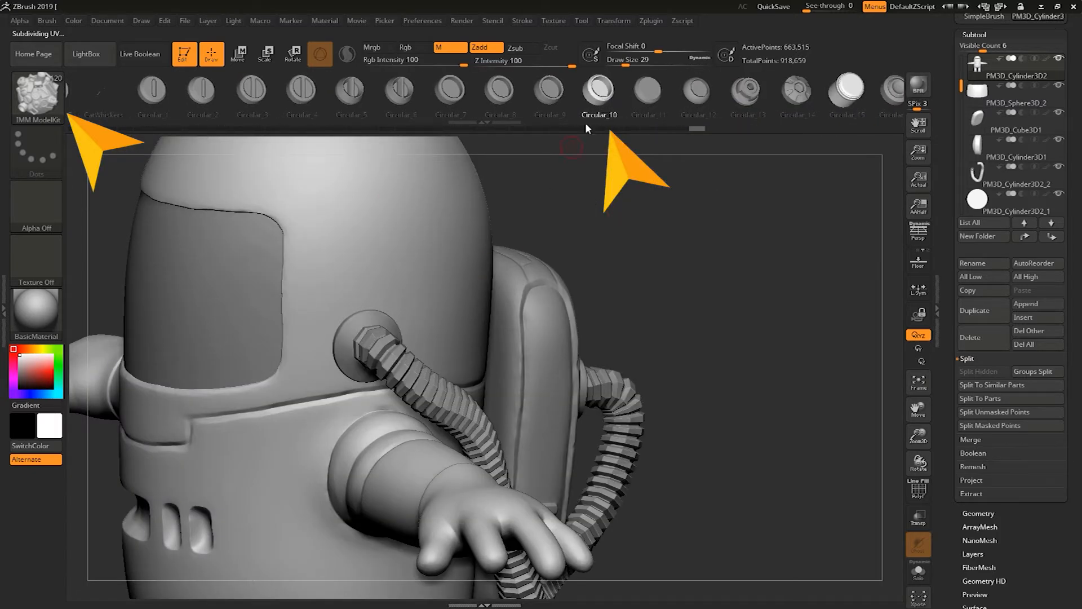
Insert a Circular_10 ring on the helmet's side just above the hose disc.
left_click_drag(671, 251, 623, 247, "shift")
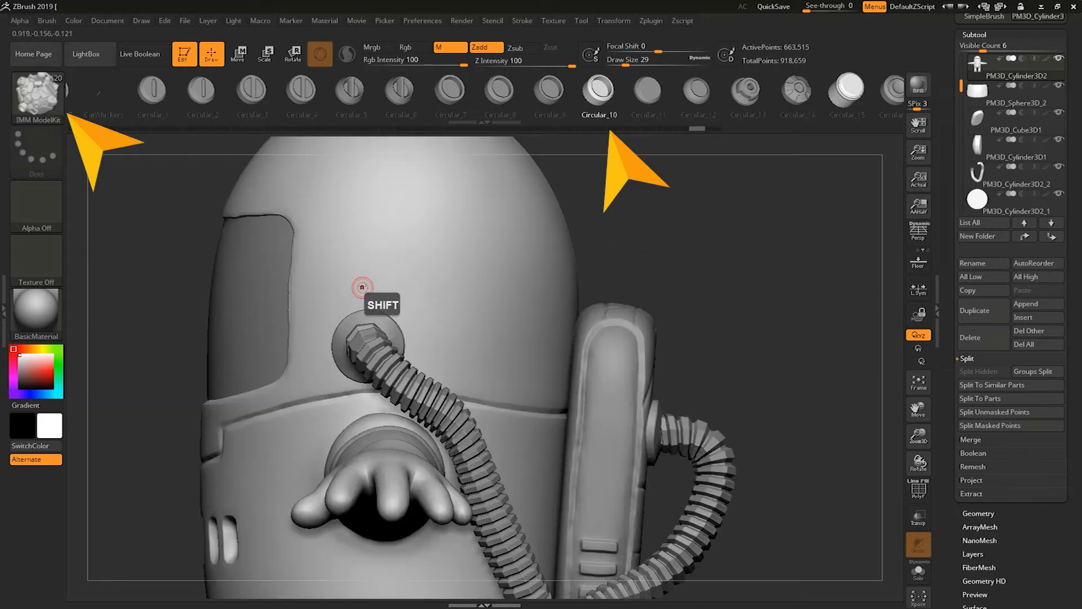
left_click_drag(366, 280, 388, 304)
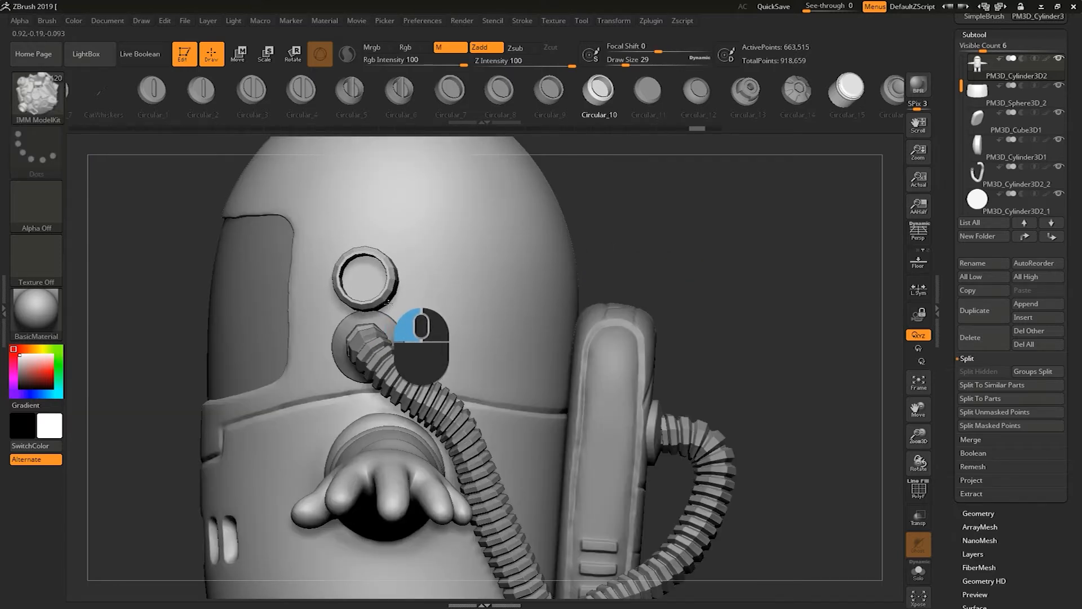
left_click_drag(386, 302, 395, 293)
Move the inserted ring onto the helmet-side disc and align it so it surrounds the hose's front end.
left_click_drag(647, 248, 331, 136, "shift")
left_click(239, 54)
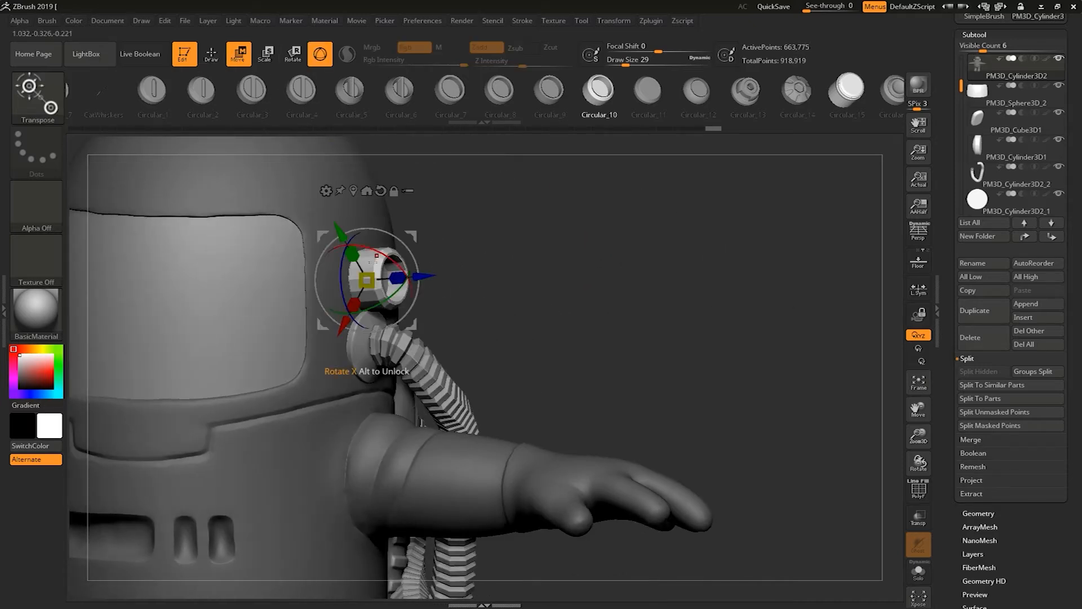
left_click_drag(345, 241, 352, 271)
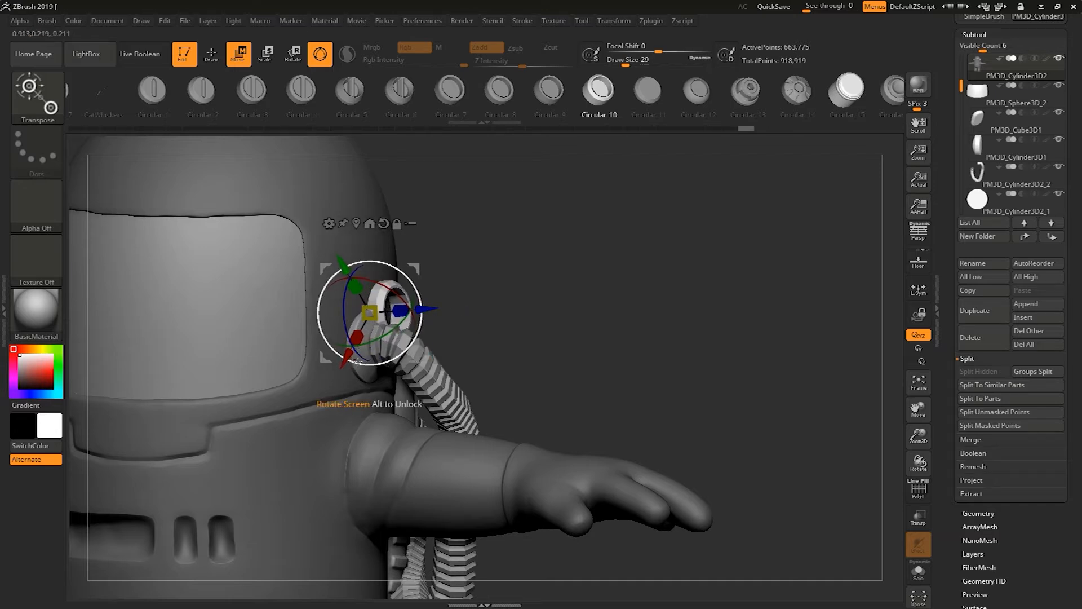
left_click_drag(449, 335, 548, 234)
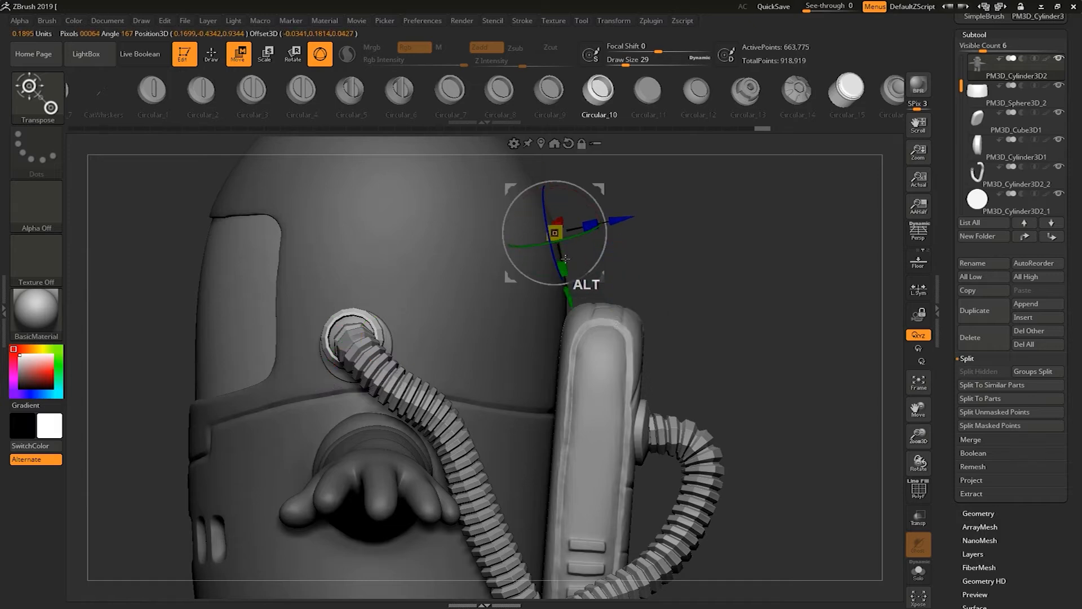
key("ctrl+z")
left_click_drag(646, 256, 648, 332, "alt")
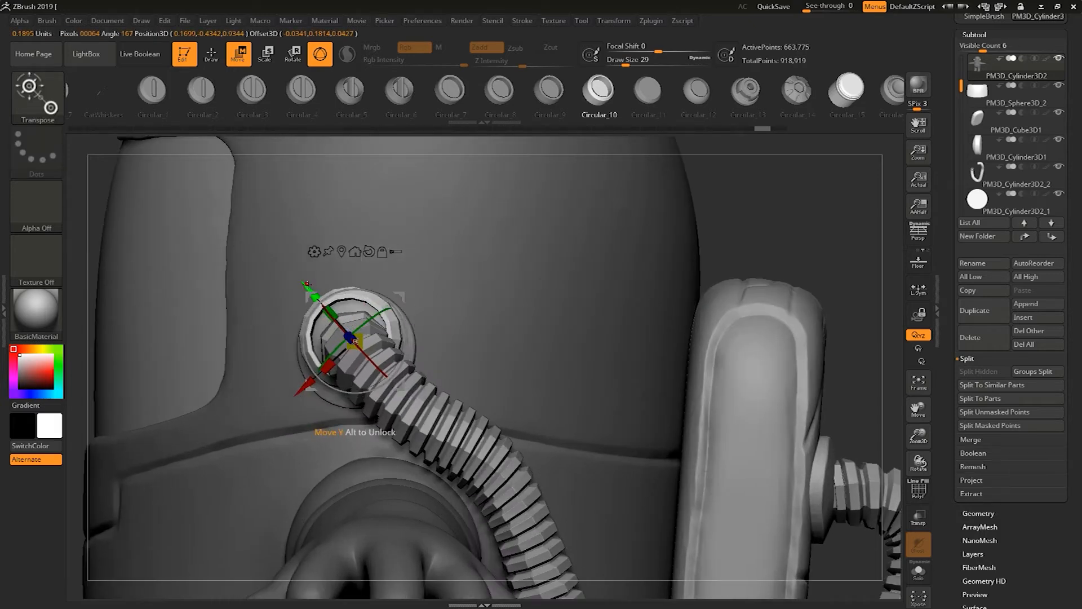
left_click_drag(705, 221, 397, 327)
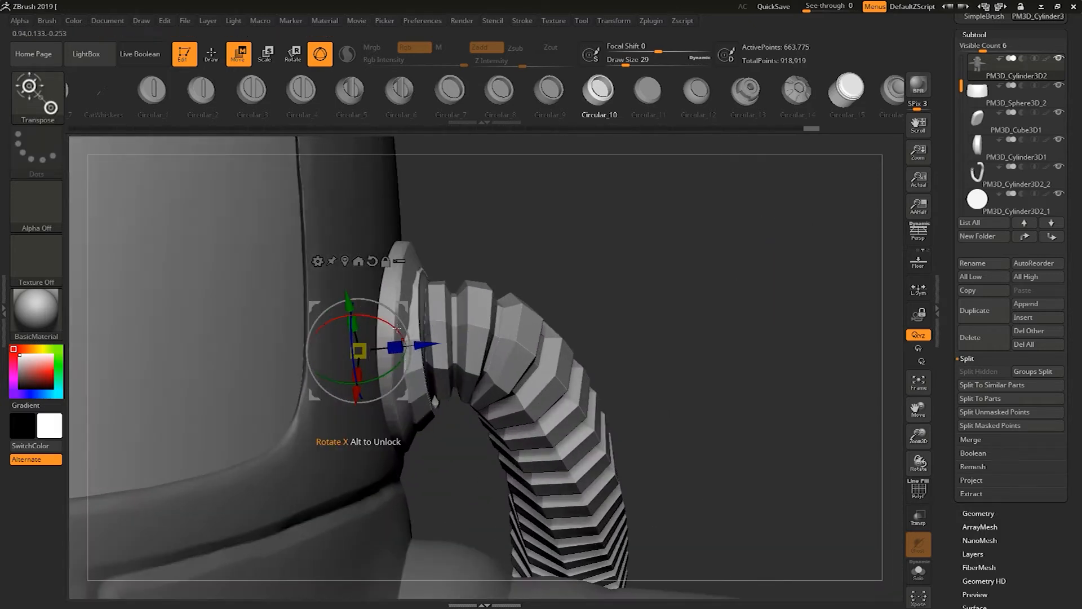
left_click_drag(670, 239, 510, 237)
left_click_drag(331, 378, 339, 370)
Make the PM3D_Cylinder3D1 disc the active subtool and insert another Circular_10 ring on the backpack near the hose's rear end.
left_click(445, 293, "alt")
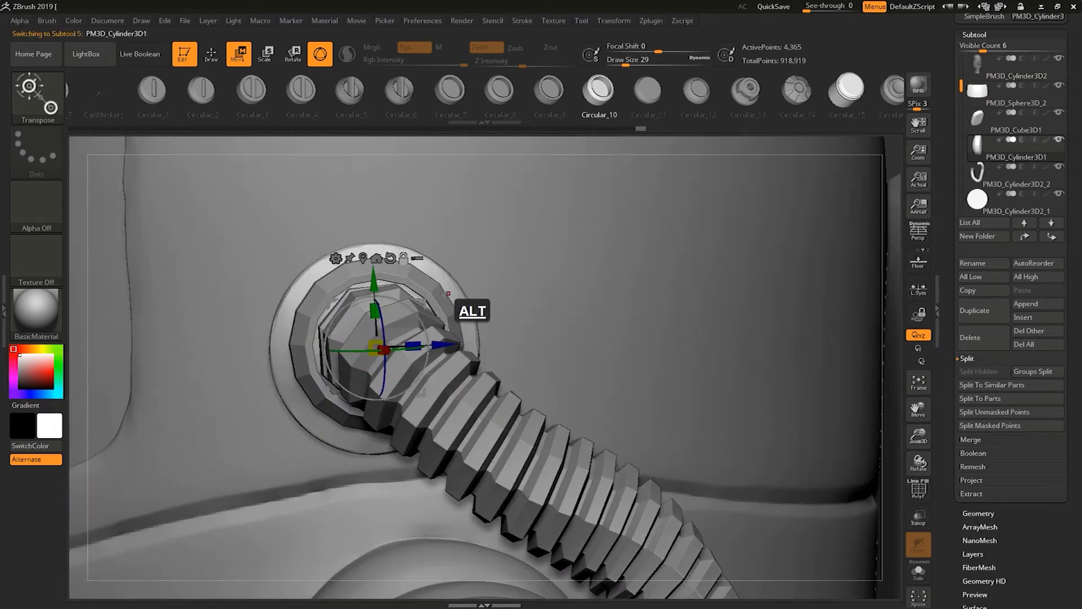
left_click_drag(893, 254, 666, 250)
left_click(212, 54)
mouse_move(294, 279)
left_mouse_down("alt")
mouse_move(232, 211)
mouse_move(248, 254)
left_mouse_up("alt")
left_click_drag(603, 351, 626, 377)
Move and adjust the new ring to fit around the hose's rear end on the backpack, then leave the transform gizmo.
key("w")
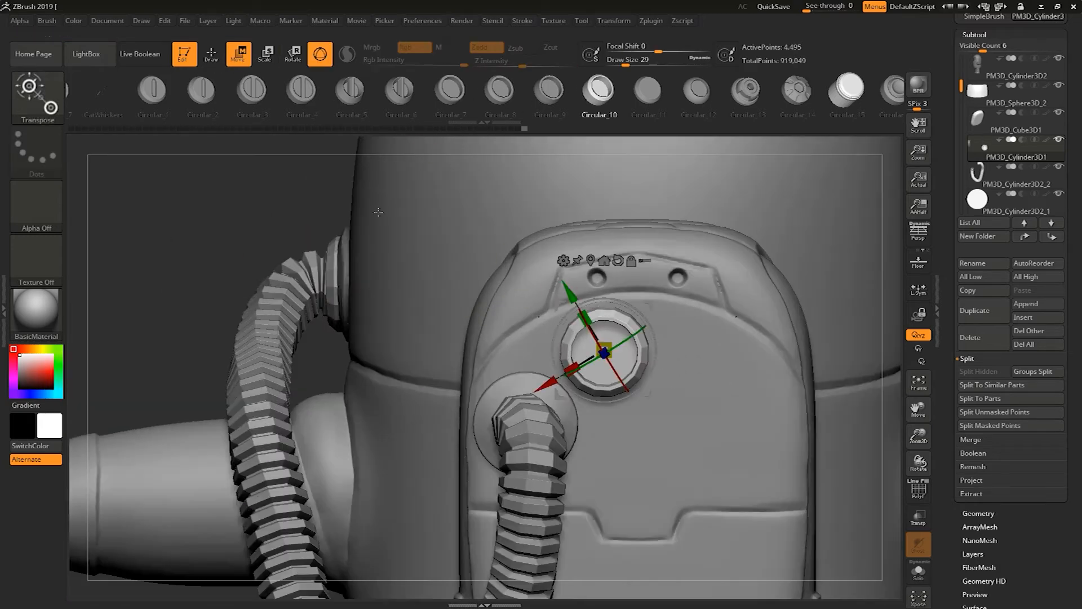
left_click_drag(545, 383, 460, 433)
left_click_drag(483, 340, 493, 370)
left_click_drag(350, 299, 430, 290)
key("f")
left_click_drag(800, 243, 536, 169, "alt")
left_click_drag(778, 254, 845, 316)
left_click_drag(447, 344, 432, 343)
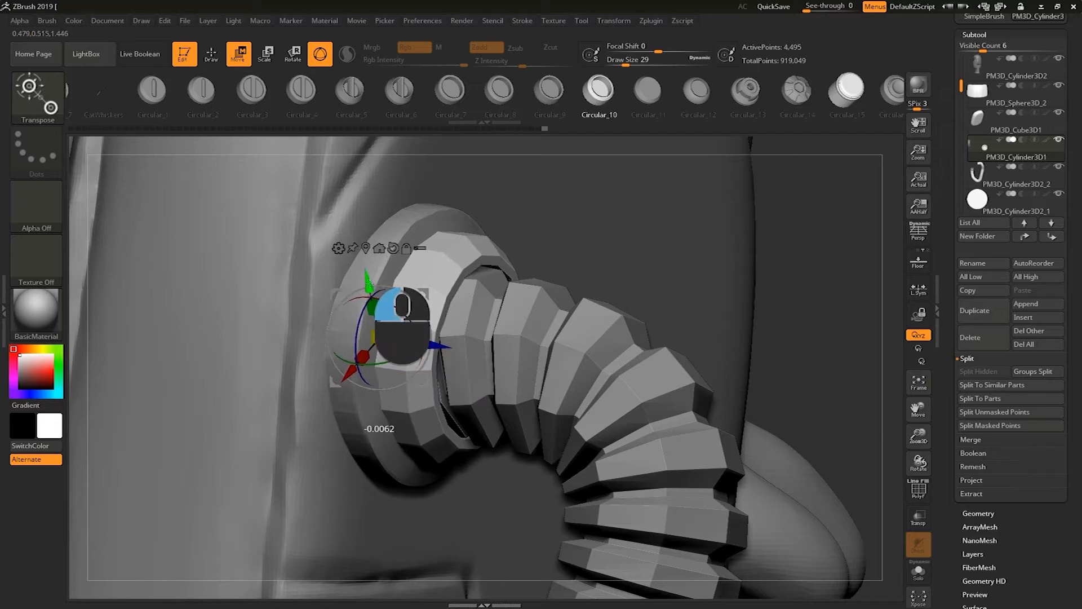
left_click_drag(369, 285, 369, 284)
mouse_move(818, 290)
left_mouse_down()
mouse_move(757, 297)
mouse_move(801, 296)
left_mouse_up()
mouse_move(789, 293)
left_mouse_down("alt")
mouse_move(737, 235)
mouse_move(780, 285)
mouse_move(776, 244)
left_mouse_up("alt")
key("q")
Set the subtool list's visible count to 11.
left_click_drag(829, 257, 806, 258)
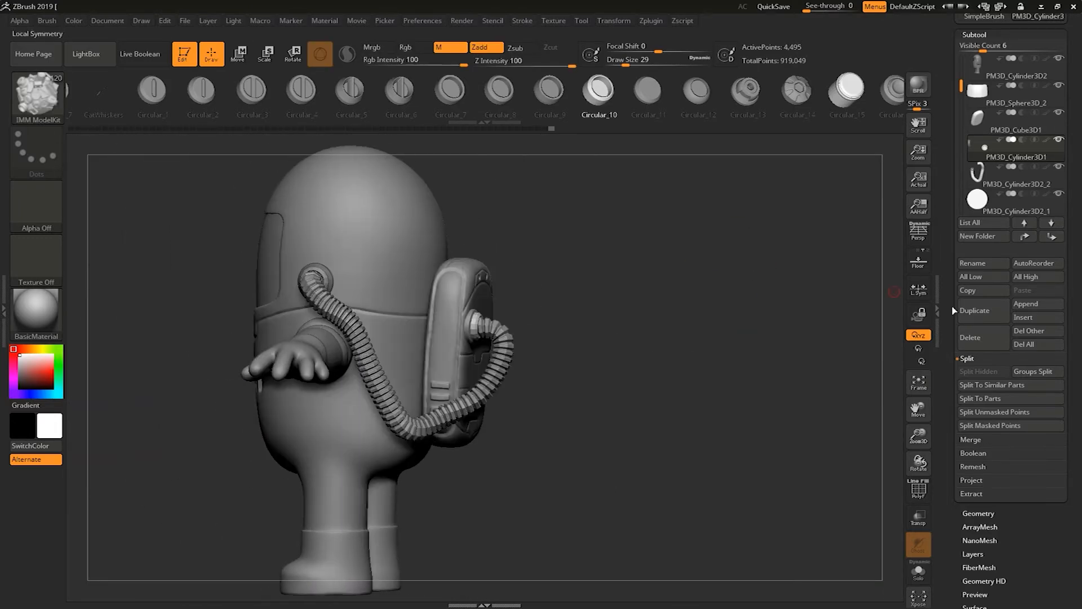
right_click_drag(883, 402, 827, 410, "ctrl")
left_click_drag(845, 367, 874, 335, "shift")
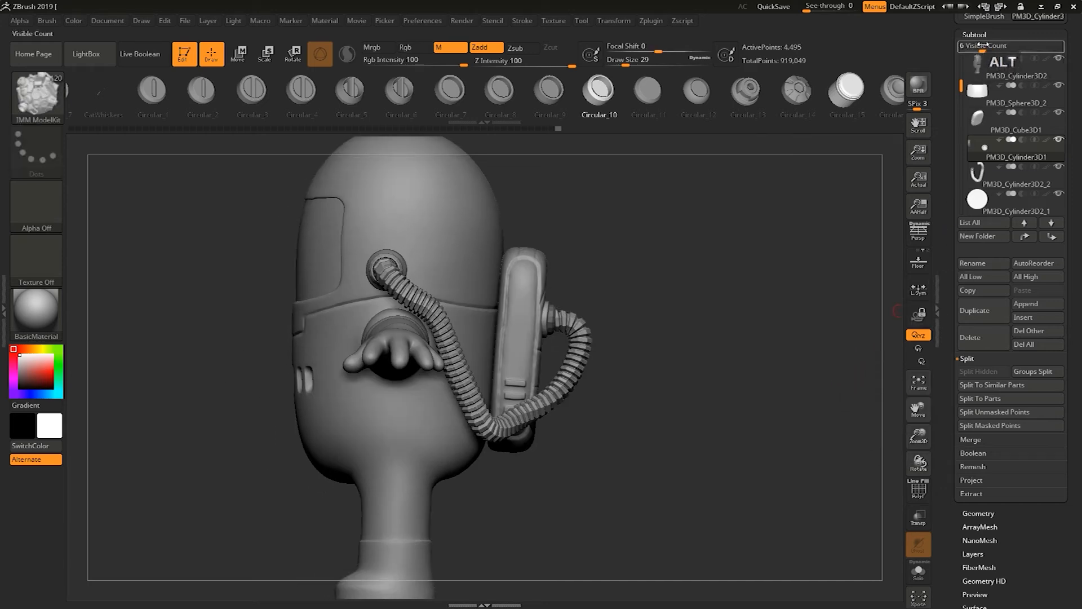
left_click_drag(982, 45, 1005, 45)
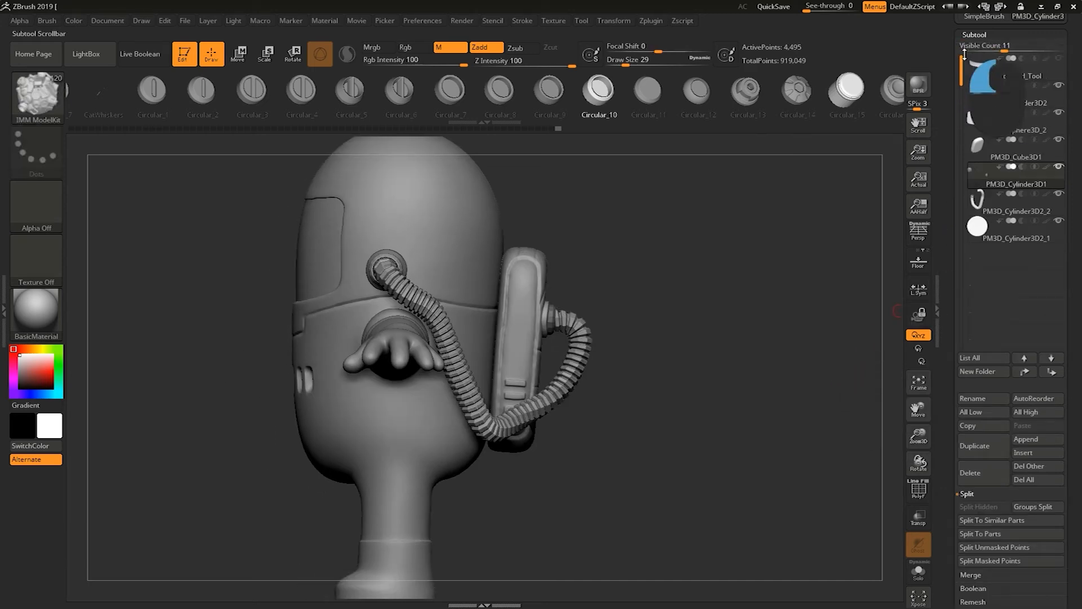
Rename the hose subtool as Oxy_pipe.
left_click_drag(771, 298, 887, 240)
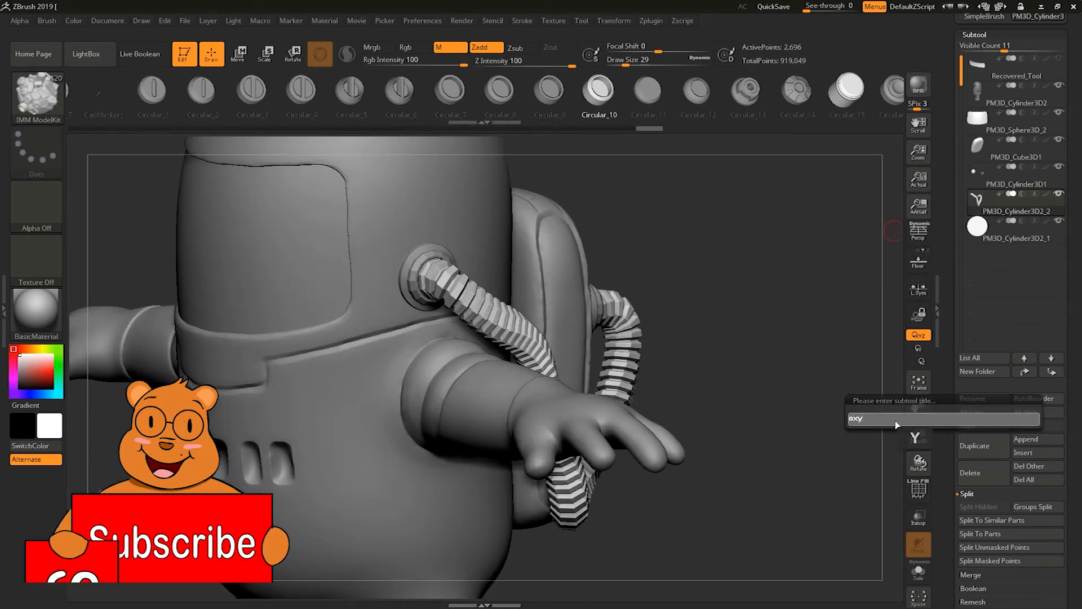
type("_pipe")
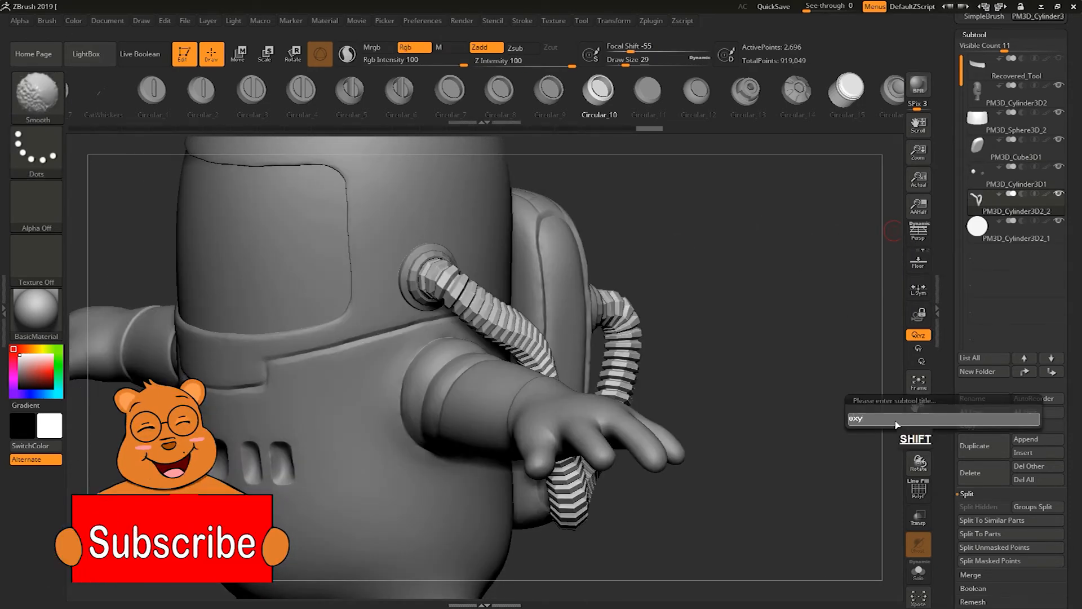
key("Left")
key("Left")
key("Left")
key("Left")
key("Left")
key("Left")
key("Left")
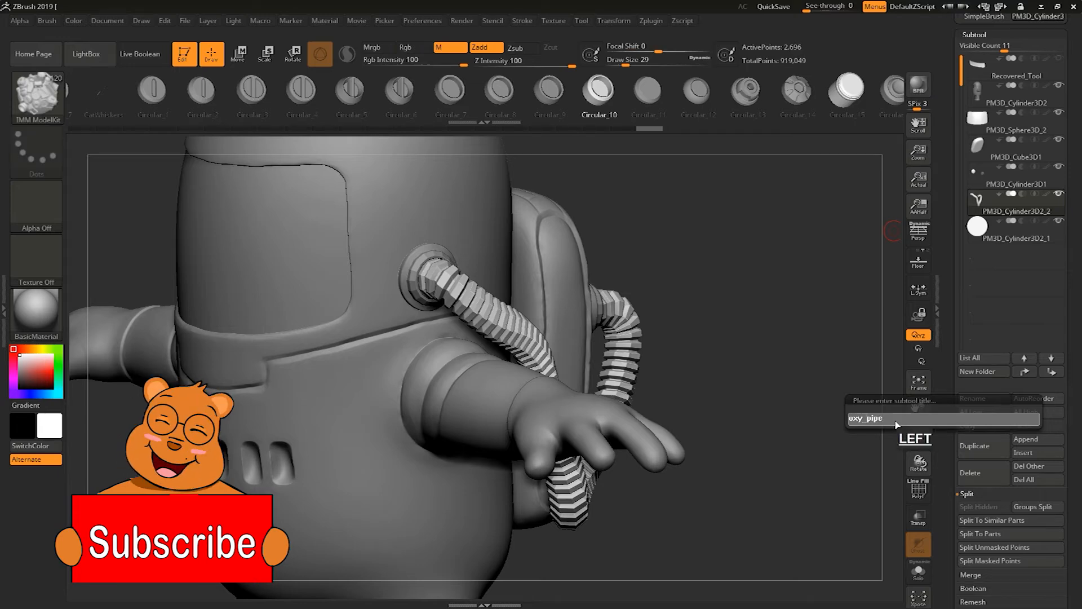
key("BackSpace")
type("O")
key("Return")
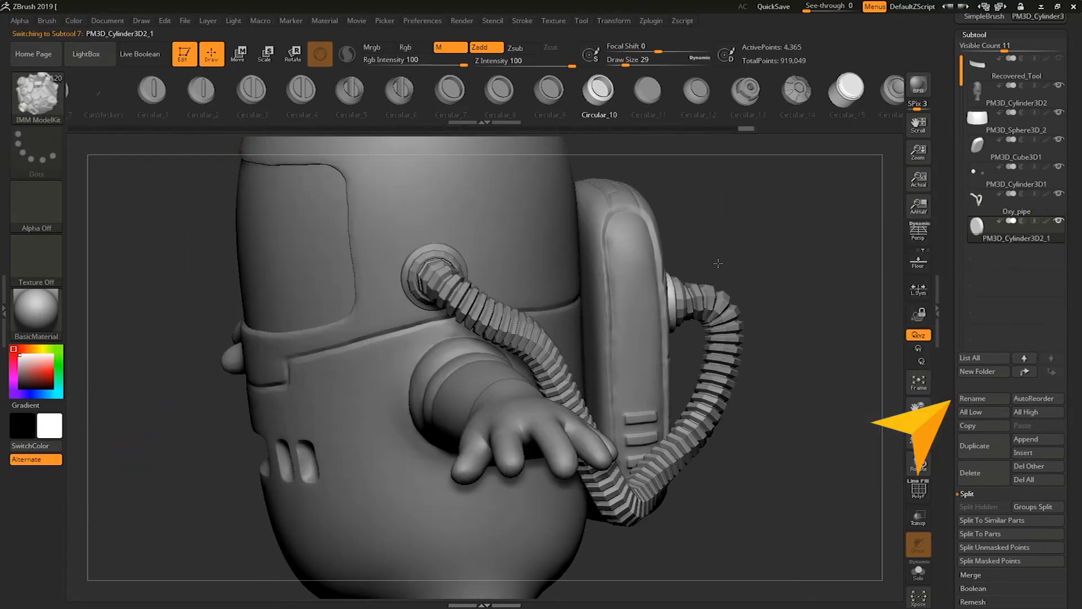
Switch to the ClayBuildup brush.
key("b")
key("c")
key("b")
left_click_drag(807, 259, 769, 249)
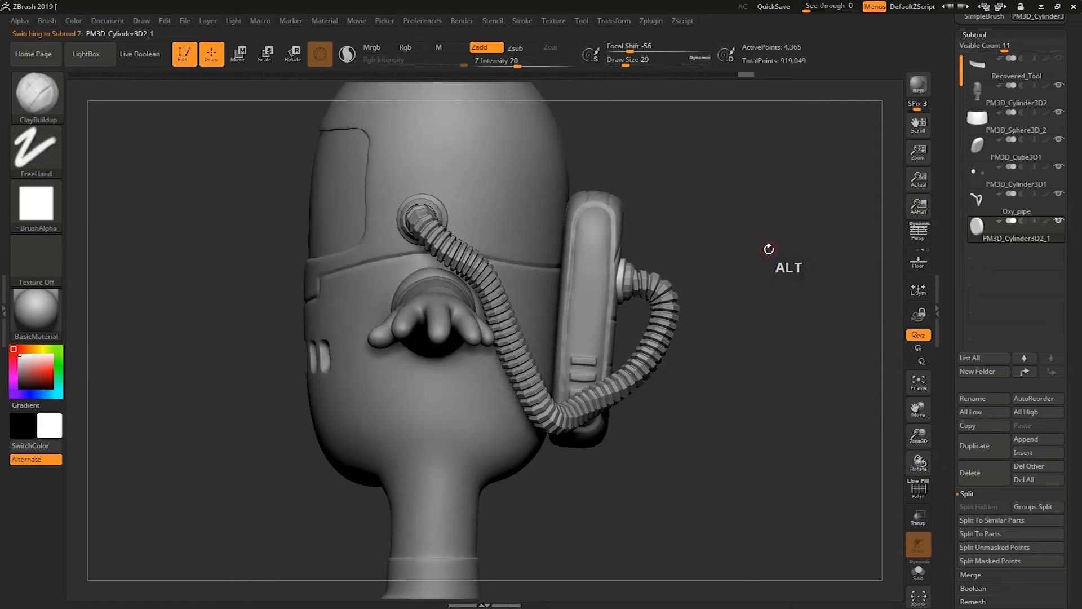
Make the astronaut's body the active subtool and split its unmasked helmet rings into a separate subtool.
left_click(488, 140, "alt")
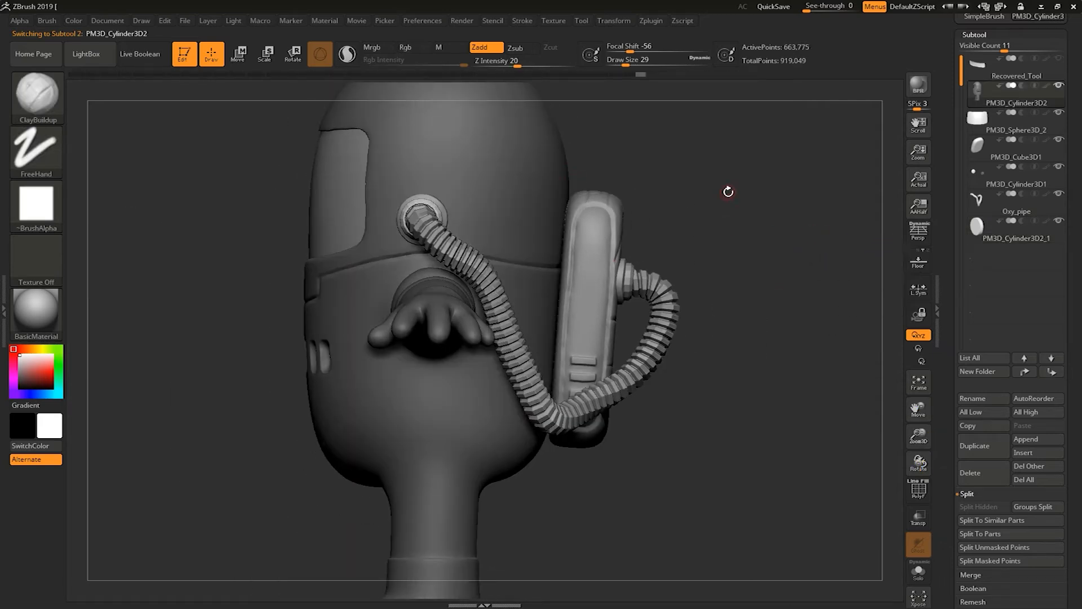
left_click_drag(722, 185, 774, 189)
scroll(974, 442, "down", 3)
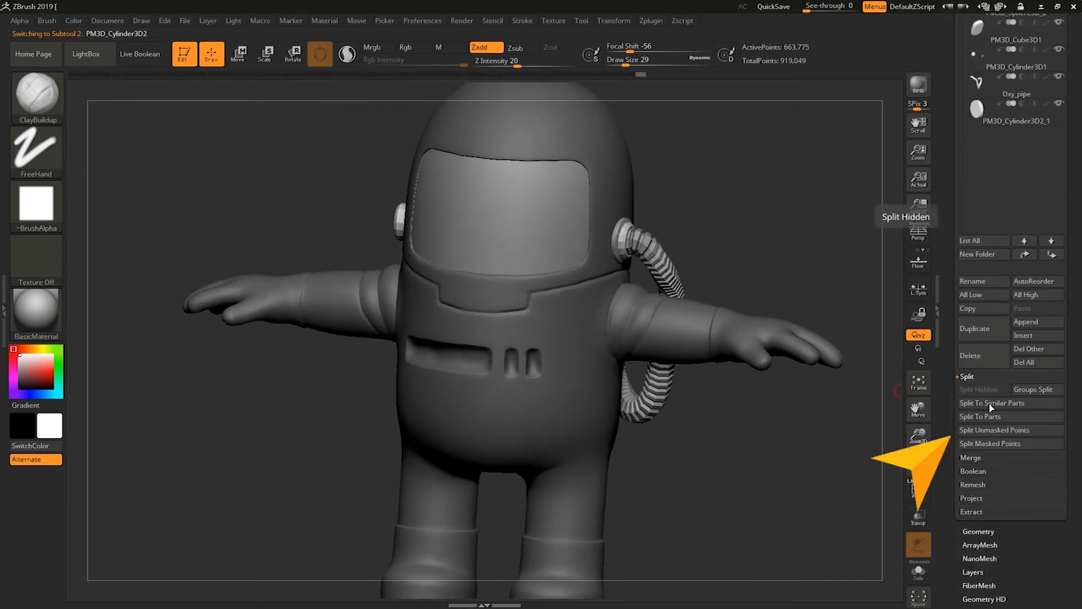
left_click(995, 436)
mouse_move(829, 223)
left_mouse_down()
mouse_move(817, 231)
mouse_move(824, 219)
left_mouse_up()
Rename the astronaut's body subtool as Body and the Recovered_Tool subtool as Glass.
left_click_drag(954, 103, 954, 173)
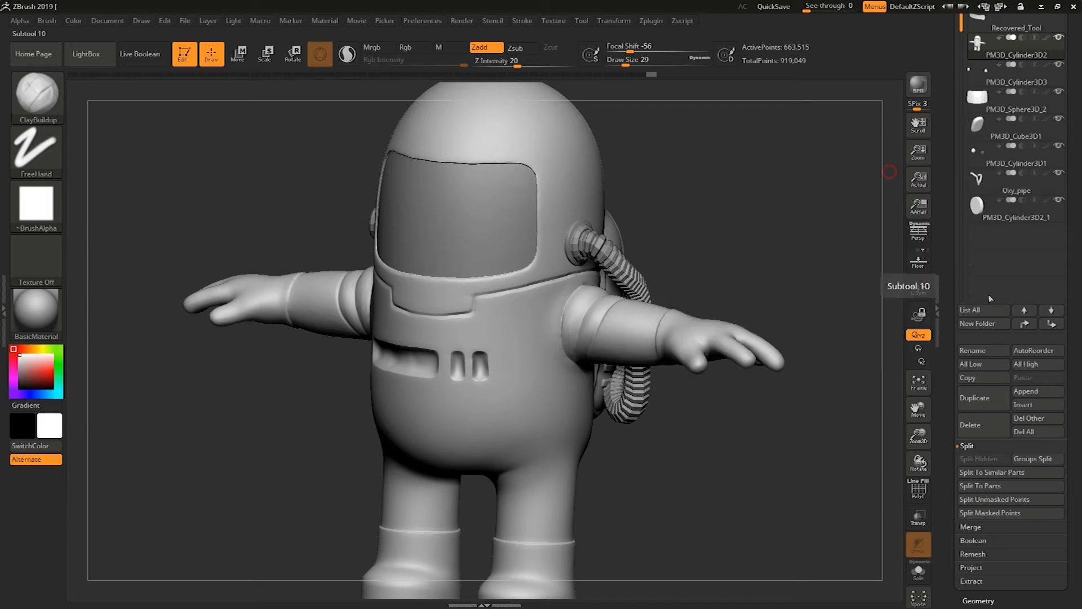
left_click(985, 351)
type("Body")
key("Return")
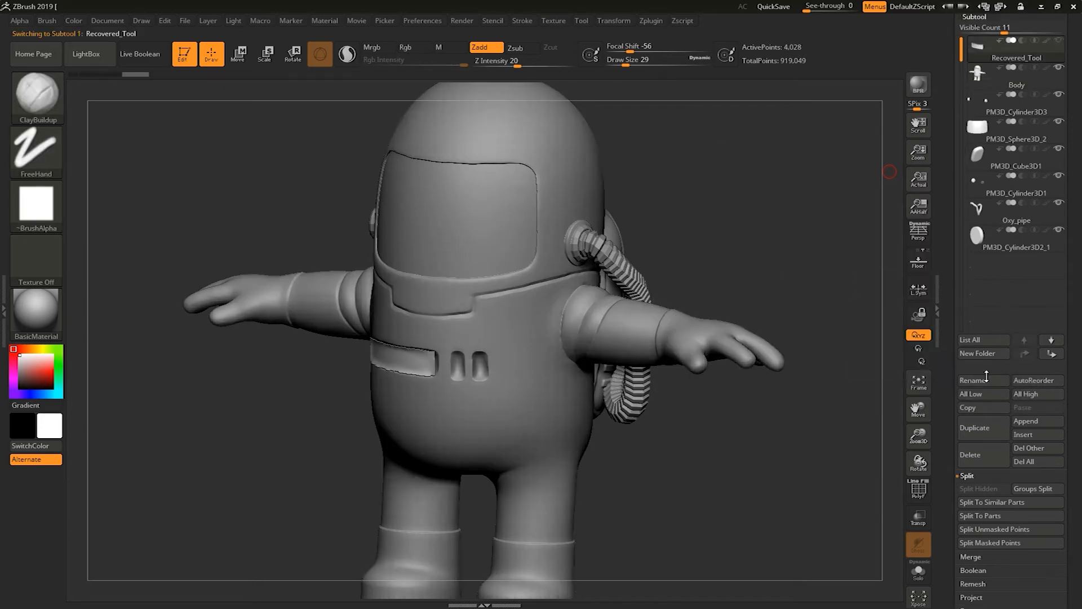
left_click(984, 383)
type("Glass")
key("Return")
Mask the hose-side ring in the helmet rings subtool and split the two rings into separate subtools.
left_click(1031, 114)
left_click_drag(796, 169, 536, 373)
mouse_move(817, 168)
left_mouse_down("ctrl")
mouse_move(568, 386)
mouse_move(616, 361)
left_mouse_up("ctrl")
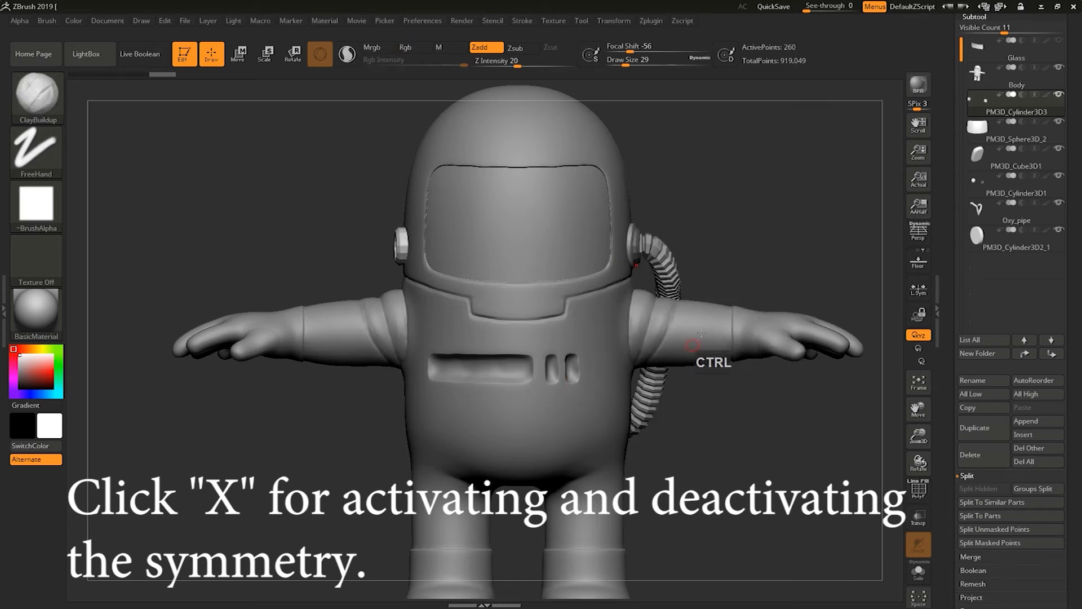
left_click(980, 529)
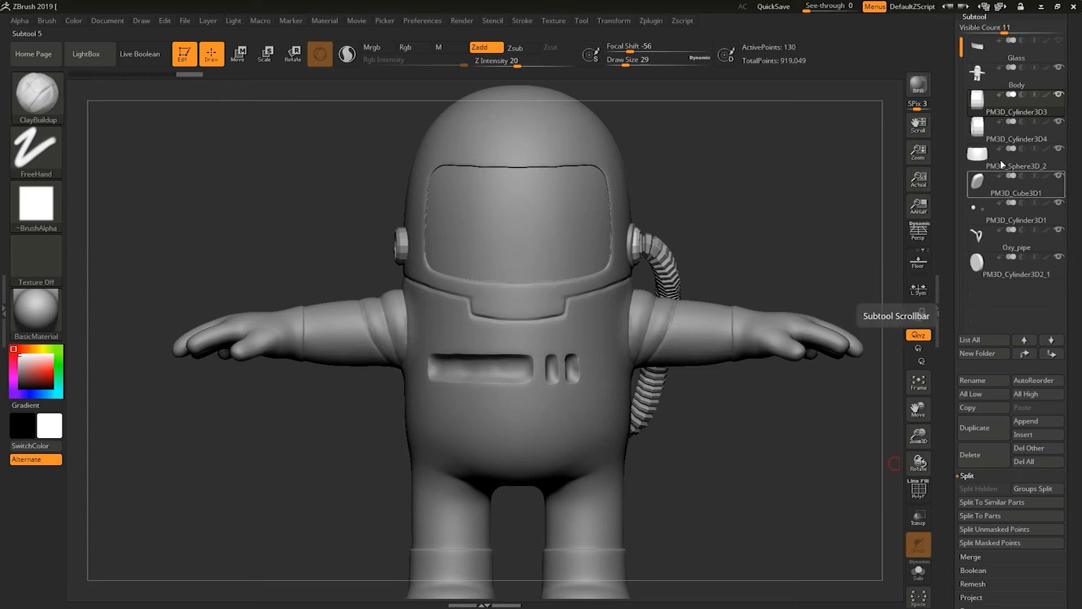
Delete the PM3D_Cylinder3D4 ring from the helmet side that has no hose.
left_click(1027, 136)
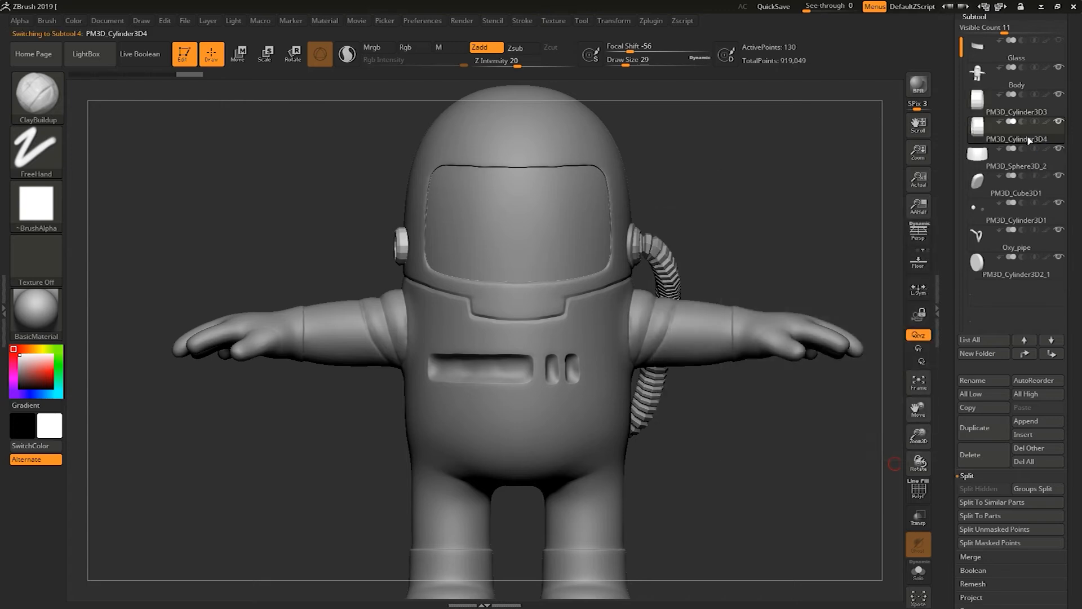
left_click(981, 468)
left_click(880, 490)
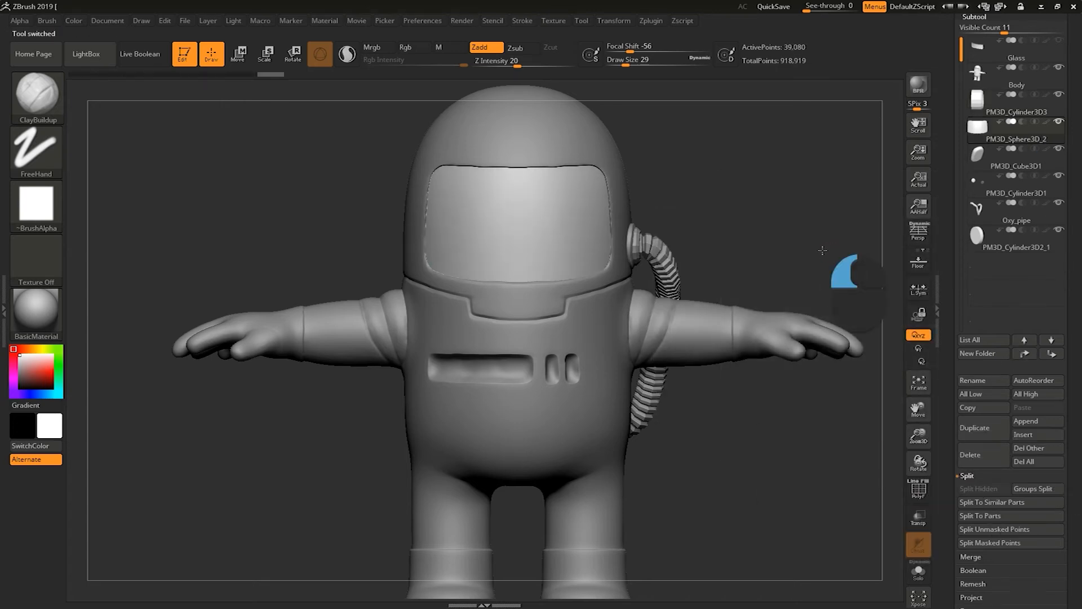
Rename the visor subtool PM3D_Sphere3D_2 as Face_Glass.
mouse_move(1032, 112)
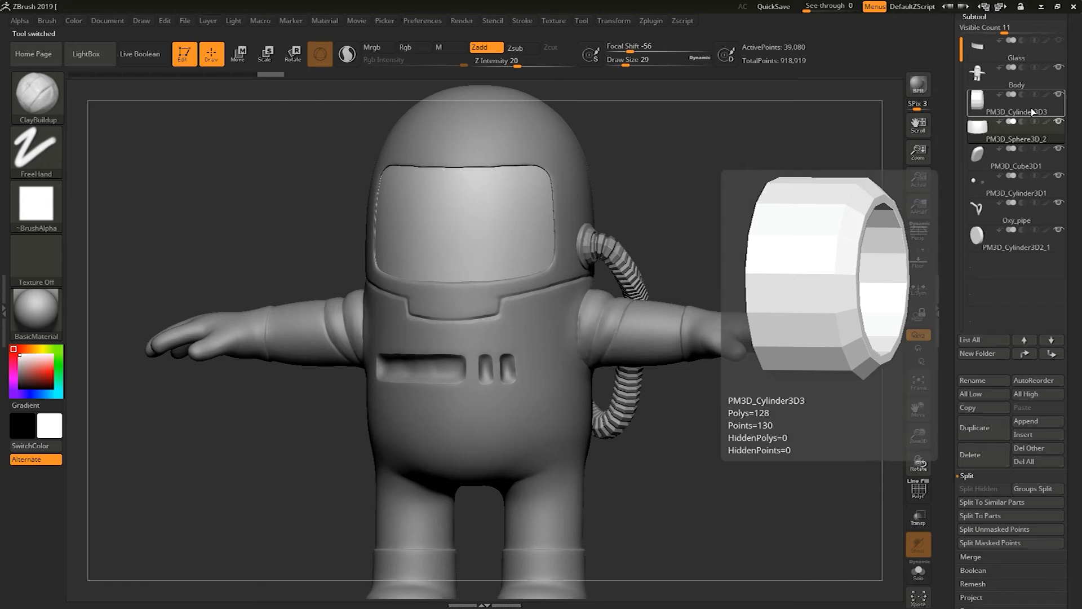
mouse_move(1021, 137)
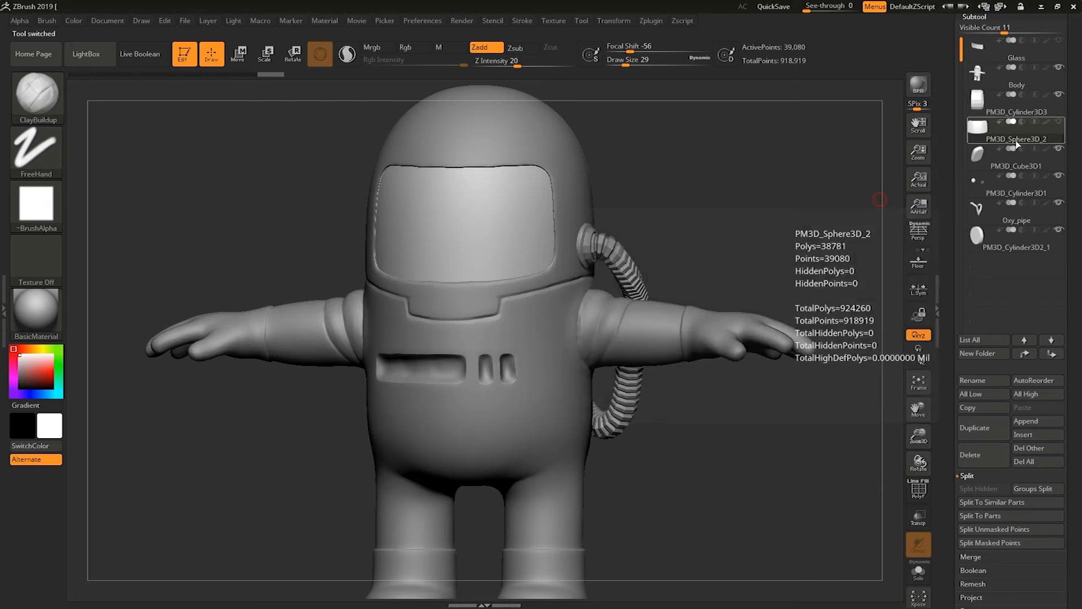
left_click(1014, 138)
left_click(981, 380)
type("Face_Glass")
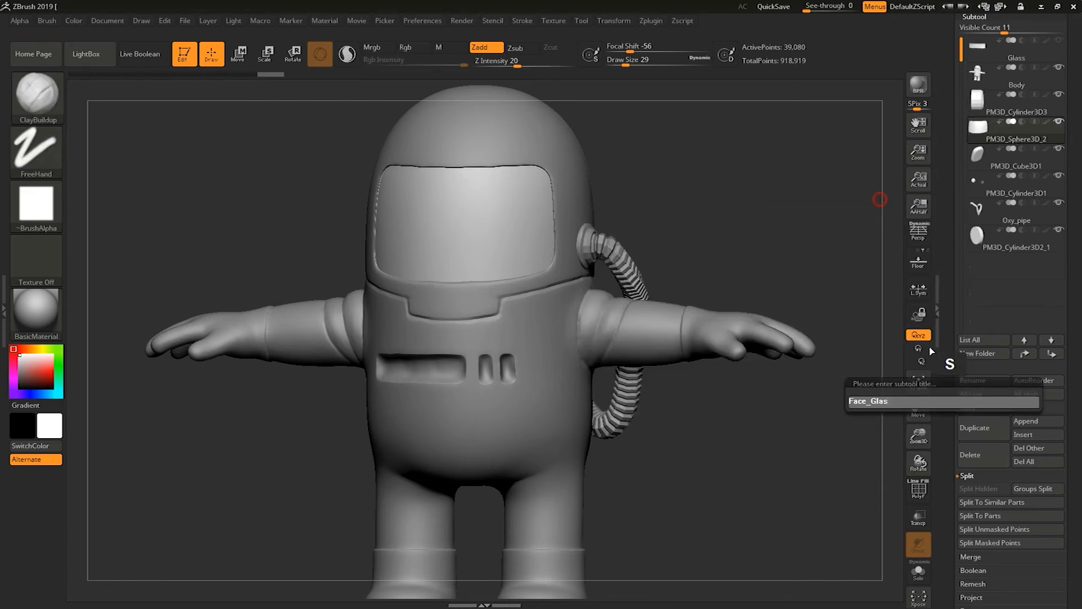
key("Return")
Rename the backpack subtool PM3D_Cube3D1 as Bag.
left_click(1018, 164)
left_click(802, 252, "alt")
left_click(983, 384)
type("Bag")
key("Return")
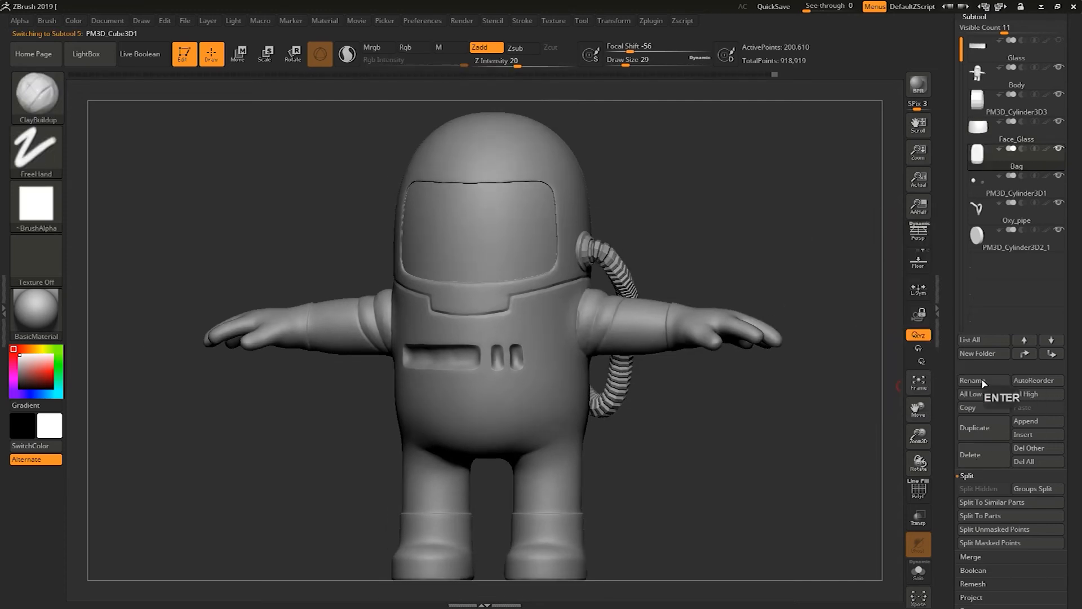
Mask the backpack-side ring in PM3D_Cylinder3D1 to split it from the disc, and hide the Oxy_pipe subtool.
left_click_drag(817, 248, 727, 243)
left_click(1009, 192)
left_click_drag(802, 290, 869, 326)
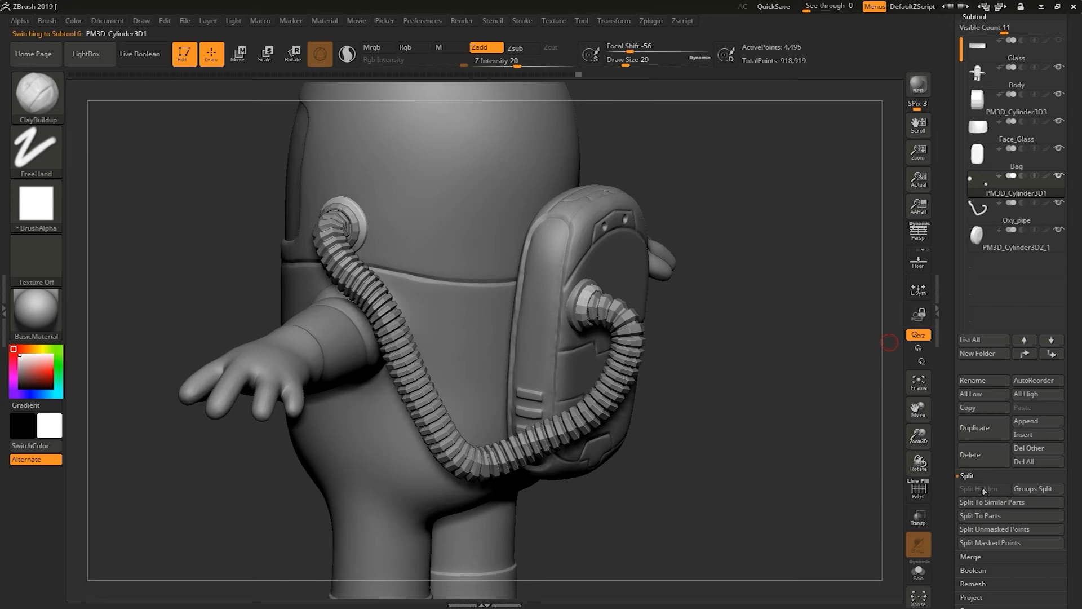
left_click(987, 534)
mouse_move(1022, 193)
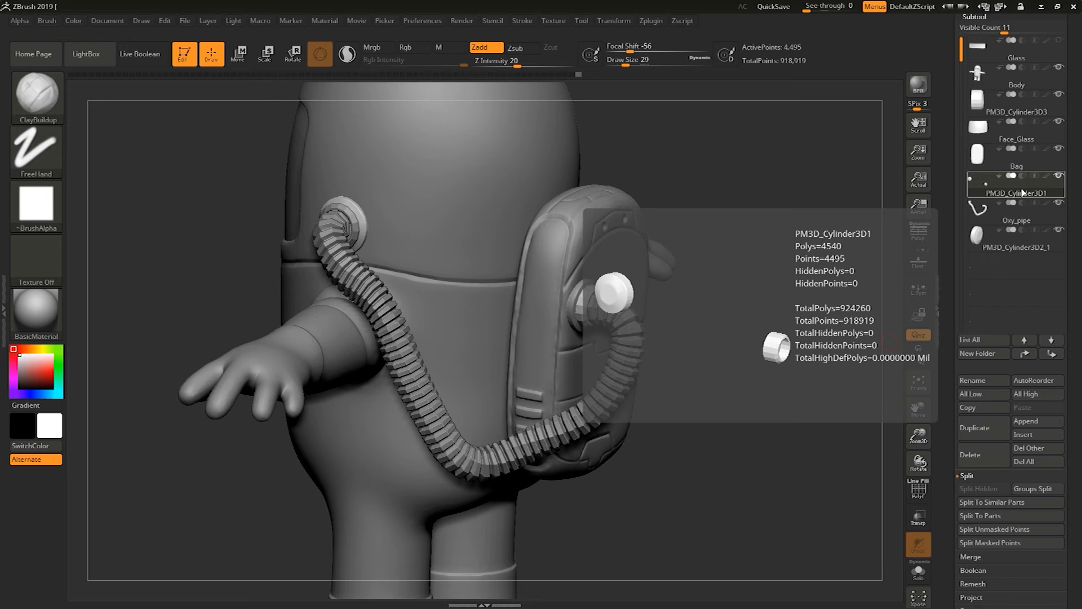
left_click_drag(787, 228, 557, 374, "ctrl")
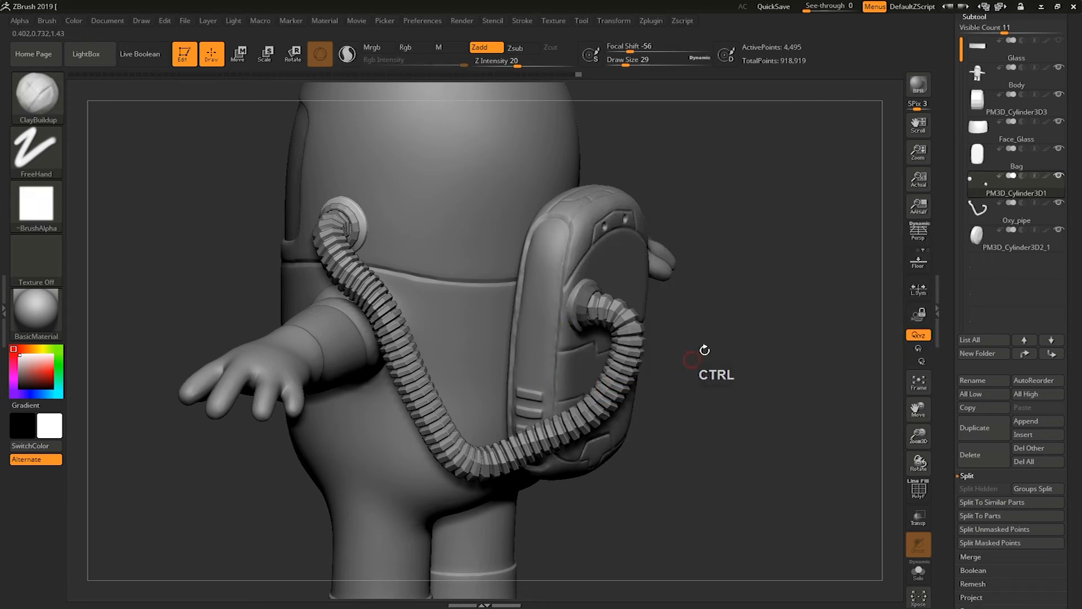
left_click(991, 530)
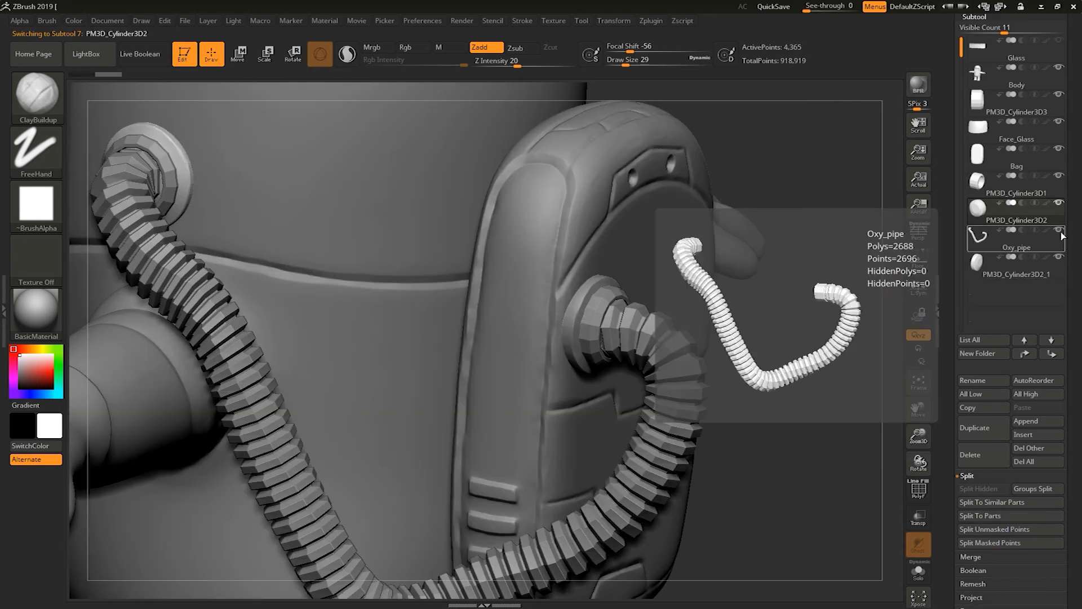
left_click(1060, 231)
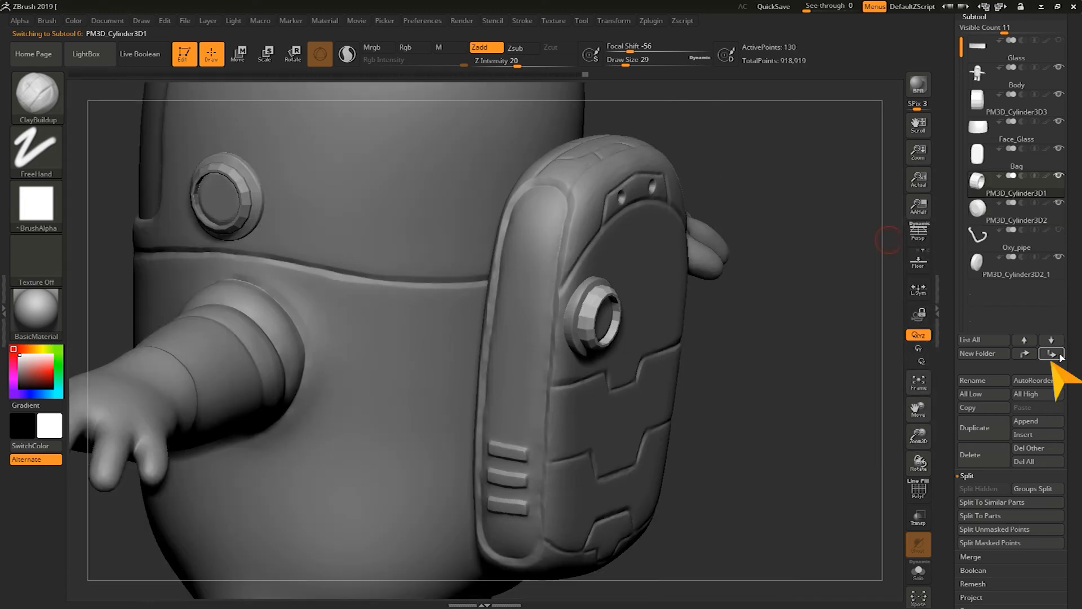
Move the backpack-side ring PM3D_Cylinder3D1 down to just above the disc PM3D_Cylinder3D2_1 and merge the two subtools.
left_click(1052, 354)
left_click(1052, 353)
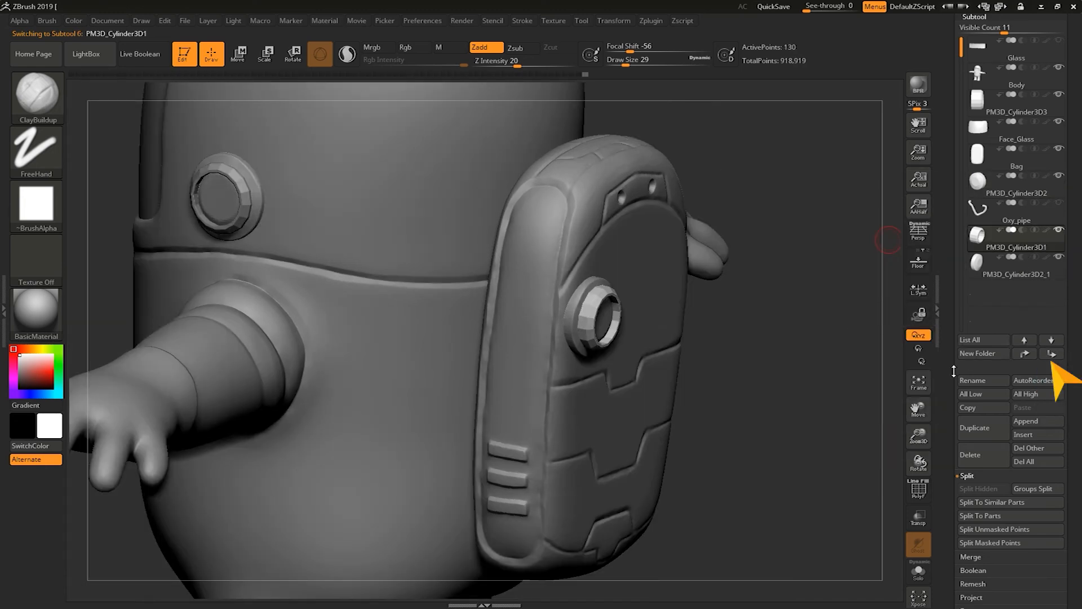
scroll(955, 371, "down", 3)
left_click(973, 401)
left_click(977, 415)
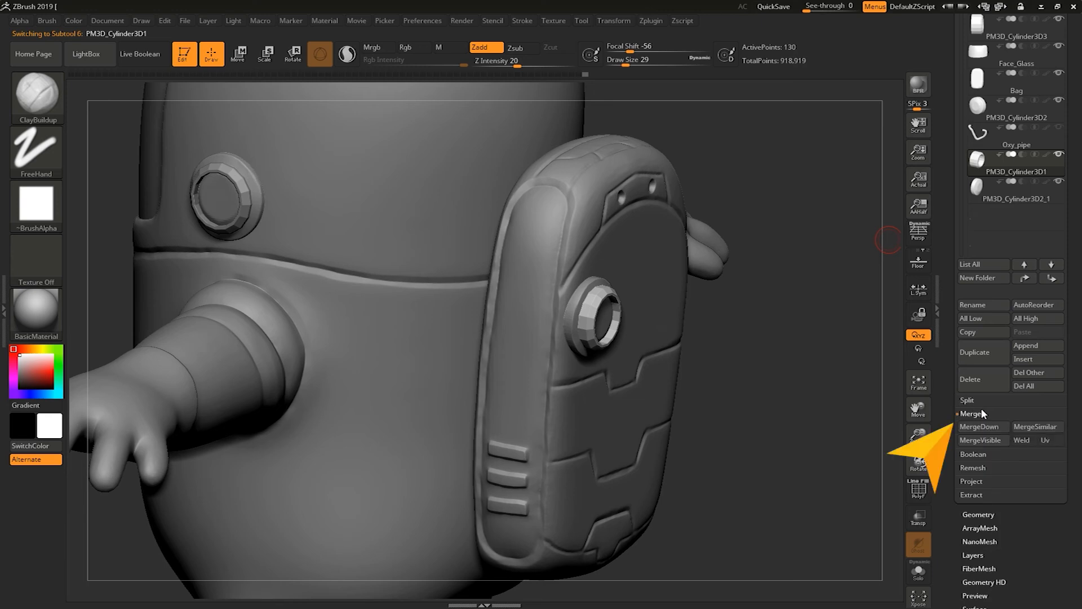
left_click(984, 428)
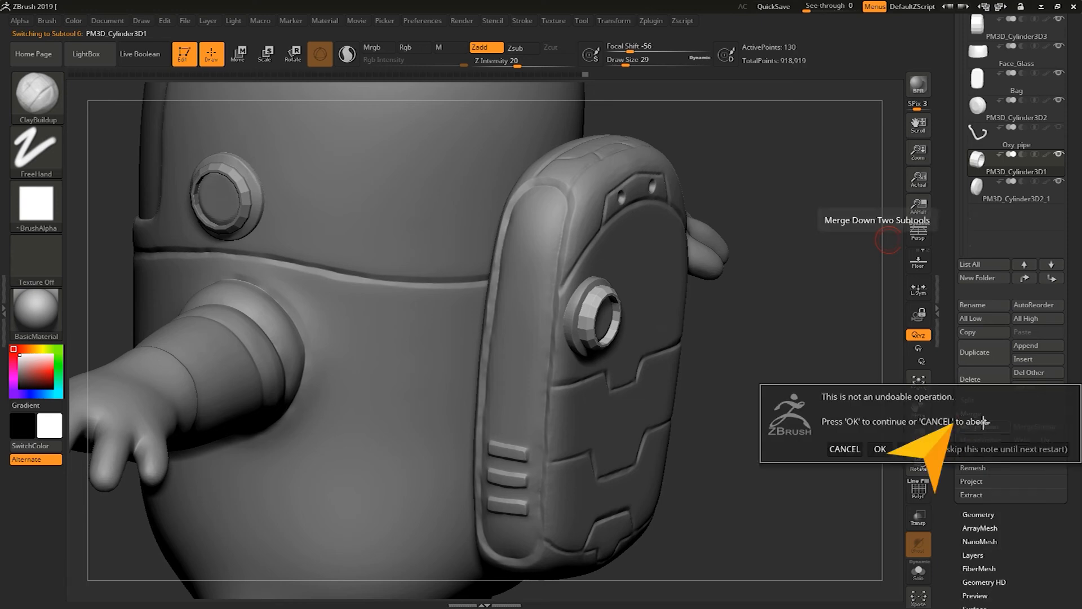
left_click(881, 449)
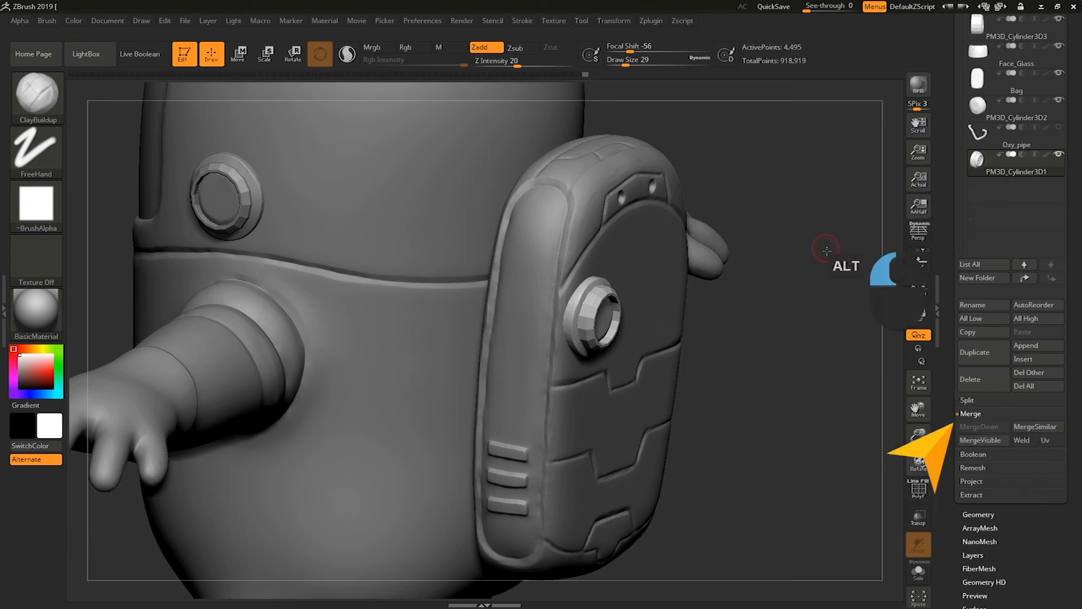
Adjust the DynaMesh resolution for the merged backpack hose fitting and convert it to a DynaMesh.
left_click_drag(827, 251, 828, 256, "alt")
left_click_drag(954, 227, 953, 298)
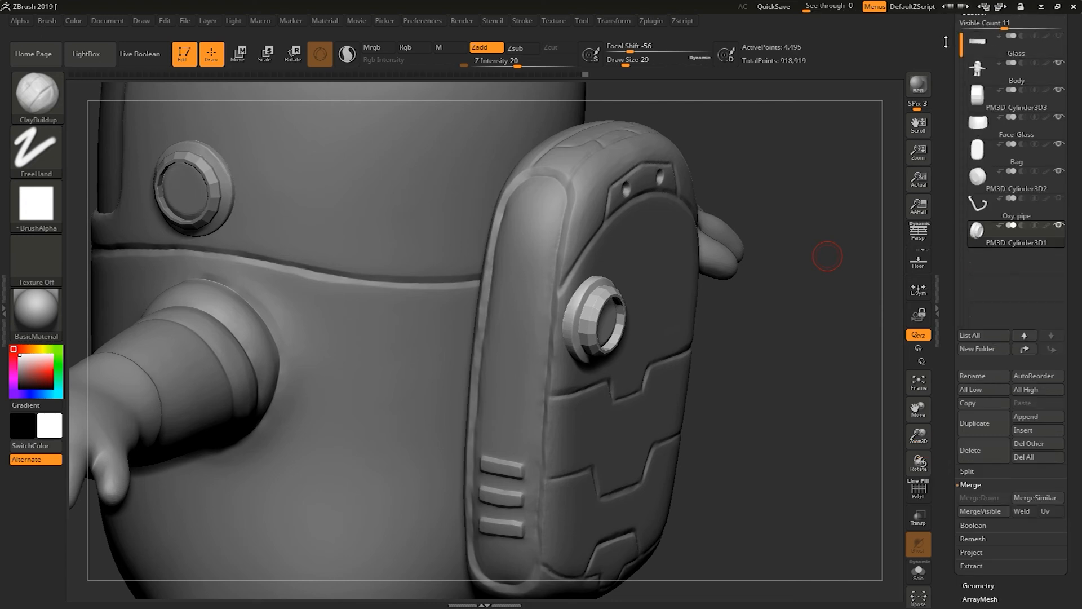
left_click_drag(946, 42, 948, 90)
left_click(968, 60)
left_click(969, 73)
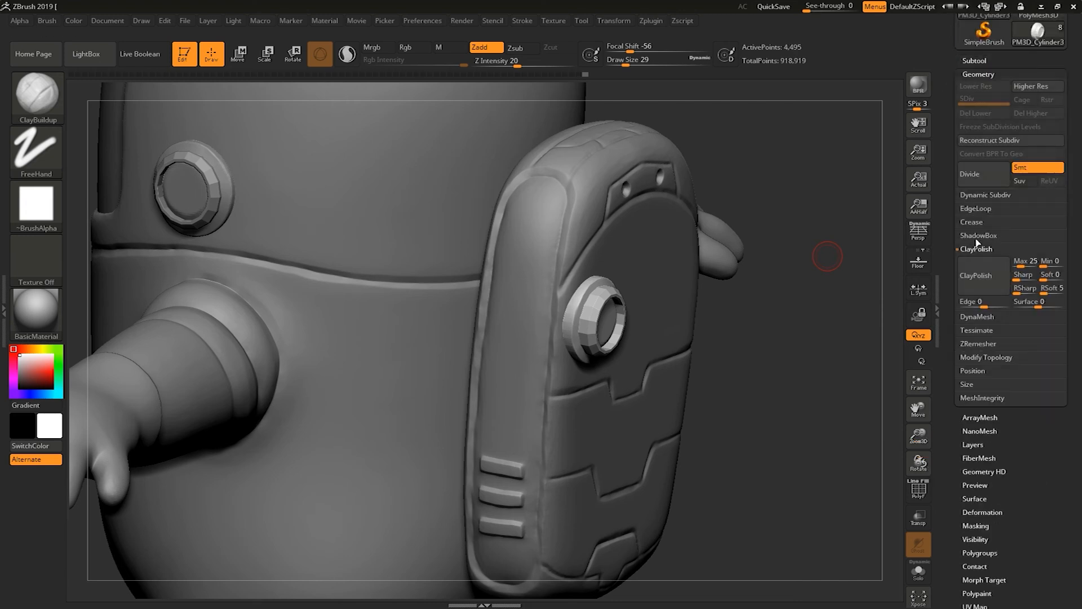
left_click(978, 316)
left_click(977, 282)
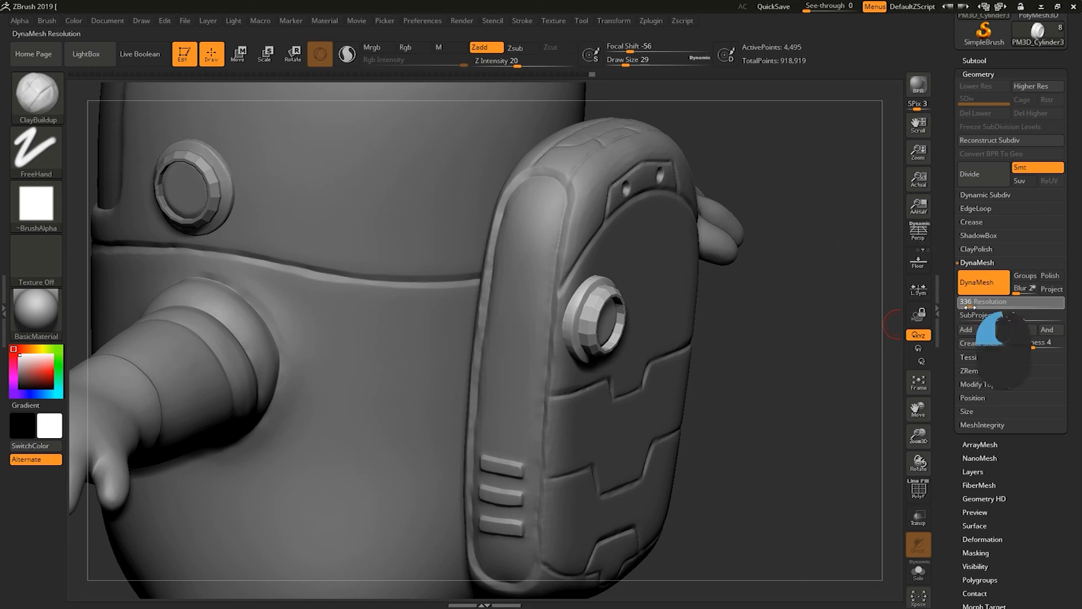
Move the helmet-side ring PM3D_Cylinder3D3 down to just above the disc PM3D_Cylinder3D2 and merge the two subtools.
left_click(979, 74)
left_click(974, 60)
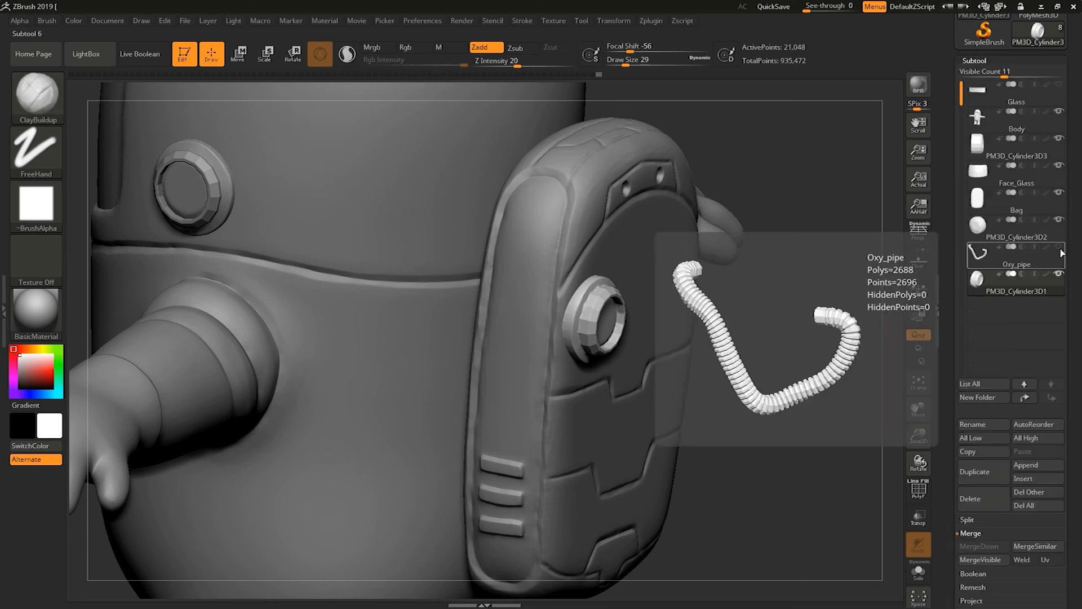
left_click(1022, 219)
left_click(214, 185, "alt")
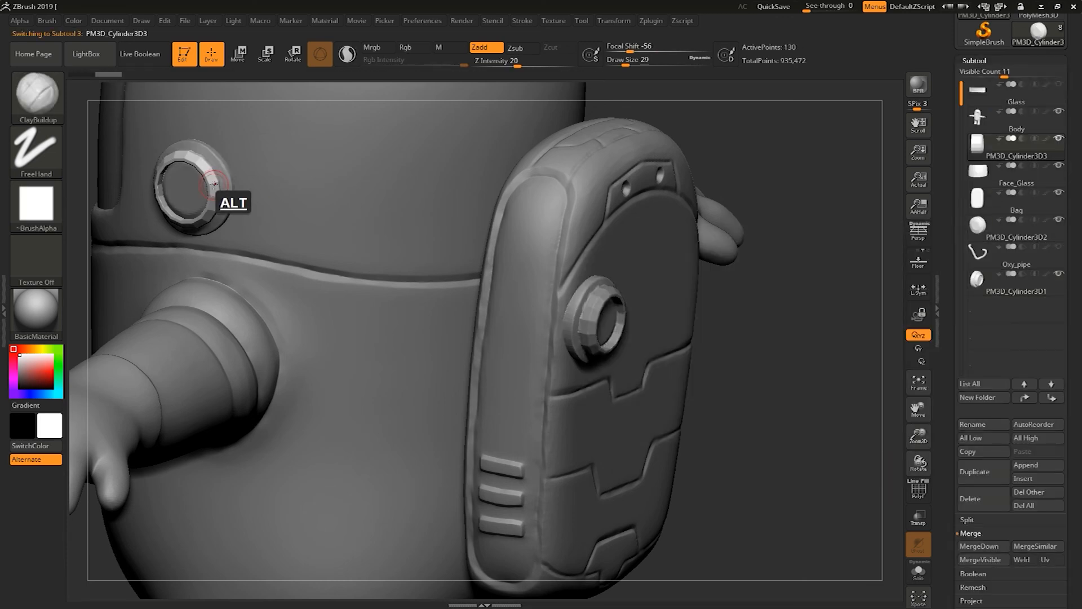
left_click(1051, 398)
left_click(1051, 398)
left_click_drag(958, 358, 959, 298)
left_click(976, 485)
left_click(880, 509)
Adjust the DynaMesh resolution for the merged helmet hose fitting and convert it to a DynaMesh.
left_click_drag(959, 85, 959, 108)
left_click(975, 26)
left_click(978, 39)
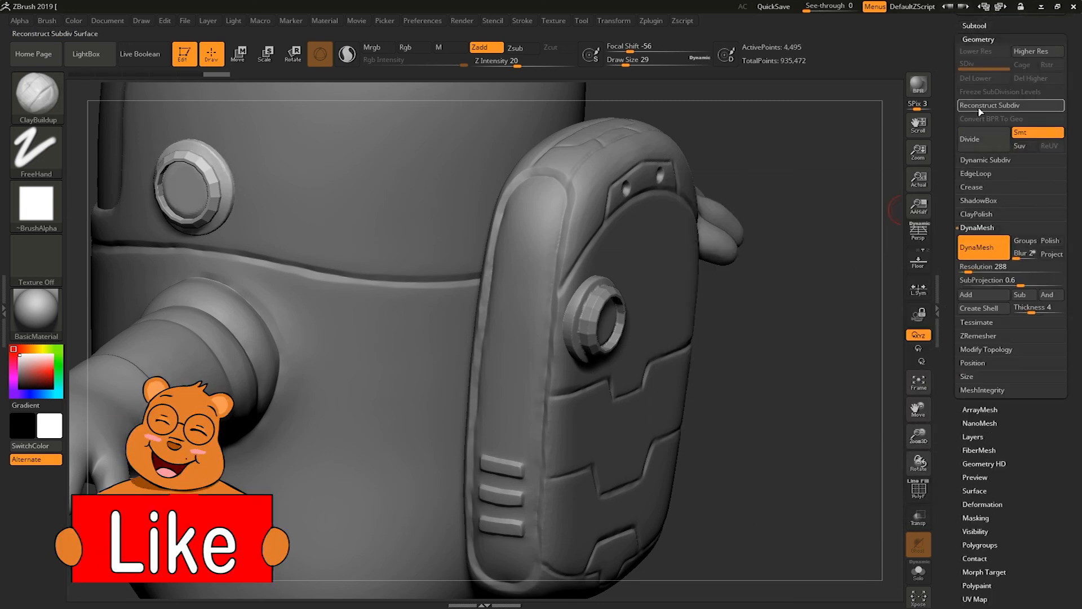
left_click(980, 270)
left_click_drag(831, 263, 806, 231)
left_click(984, 248)
Return to the subtool list and make the hidden Oxy_pipe hose visible again.
left_click(978, 39)
left_click(975, 25)
left_click(1059, 184)
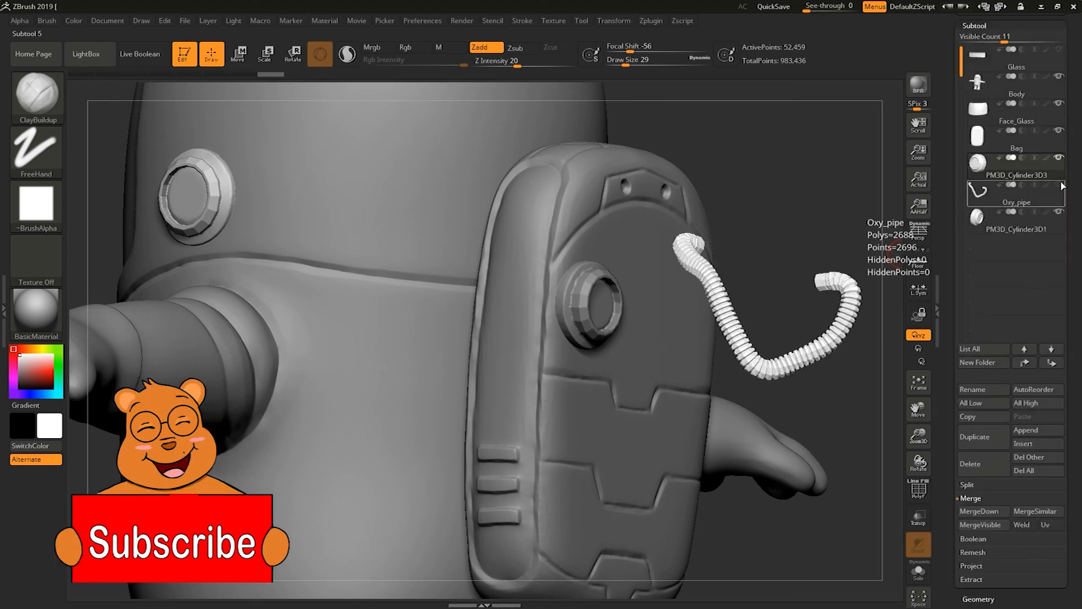